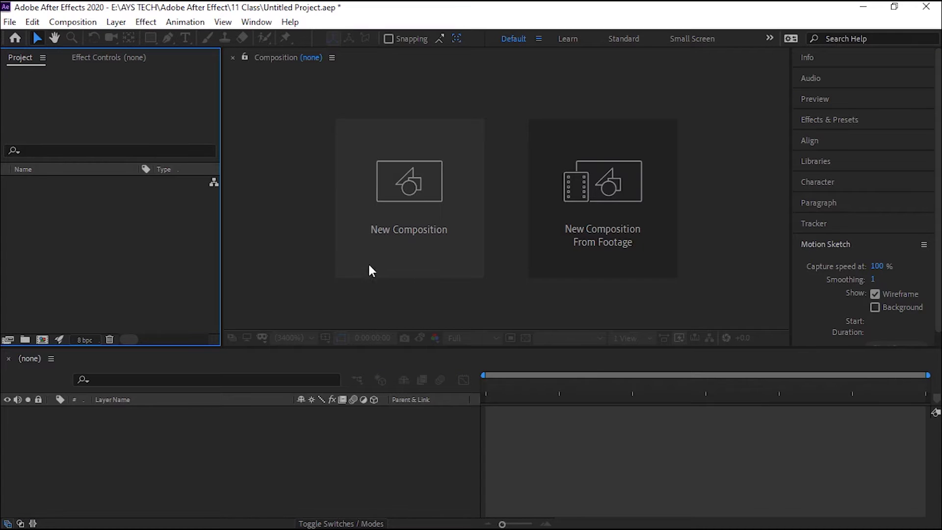
Create the 1920×1080 light gray Comp 1, import the red flower PNG and add it as layer 1
left_click(409, 217)
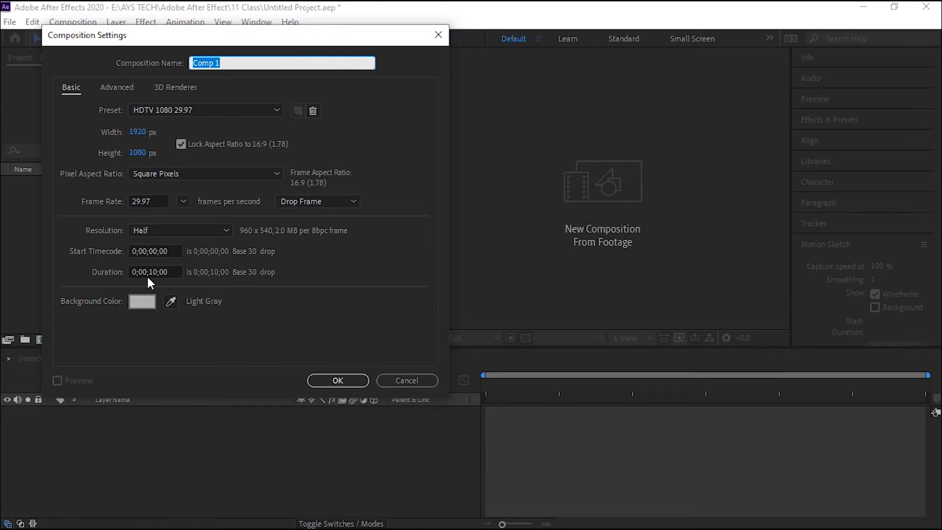
left_click(328, 377)
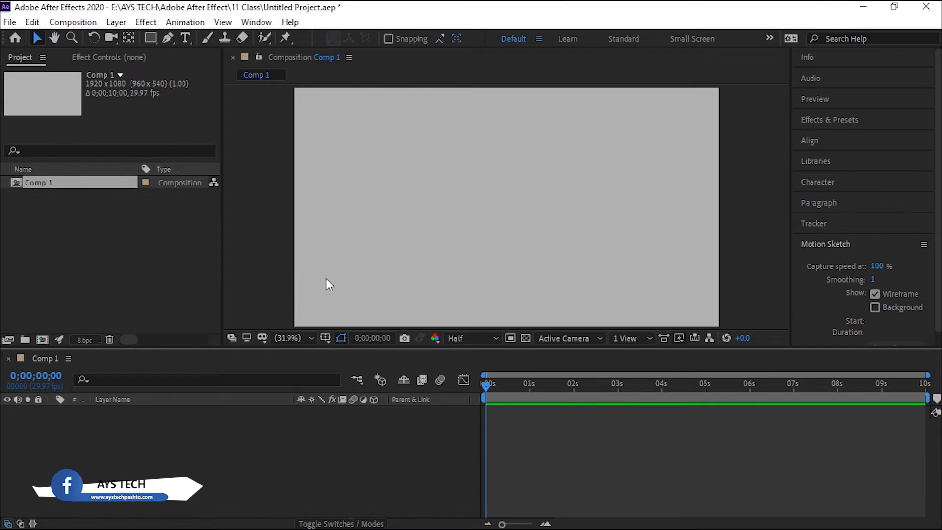
double_click(148, 243)
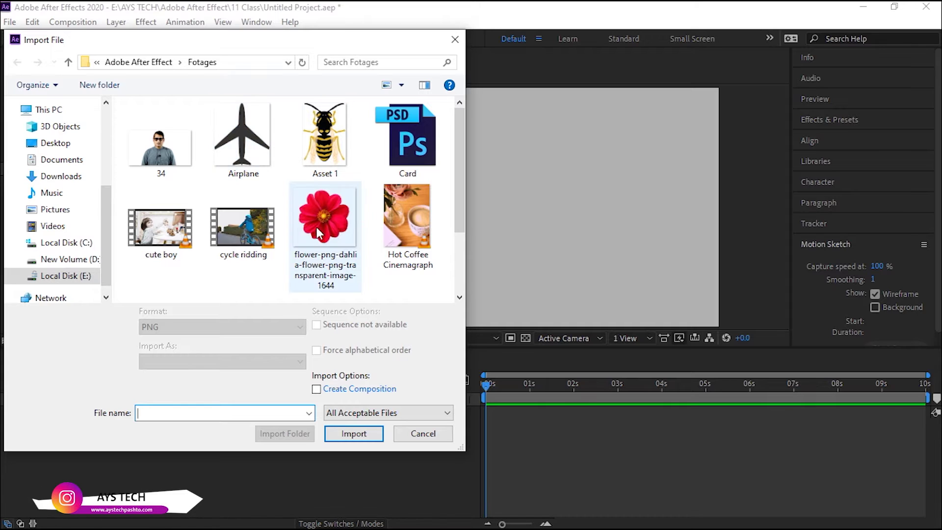
left_click(328, 206)
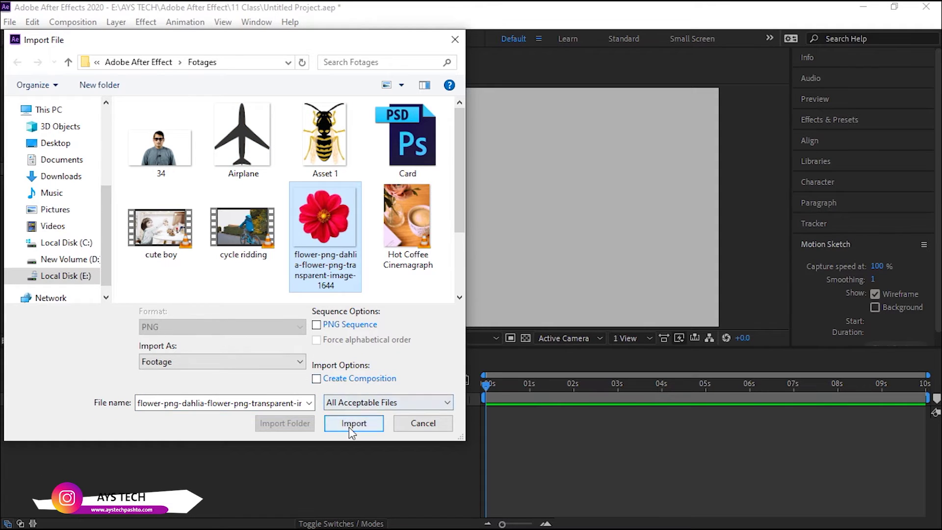
left_click(351, 424)
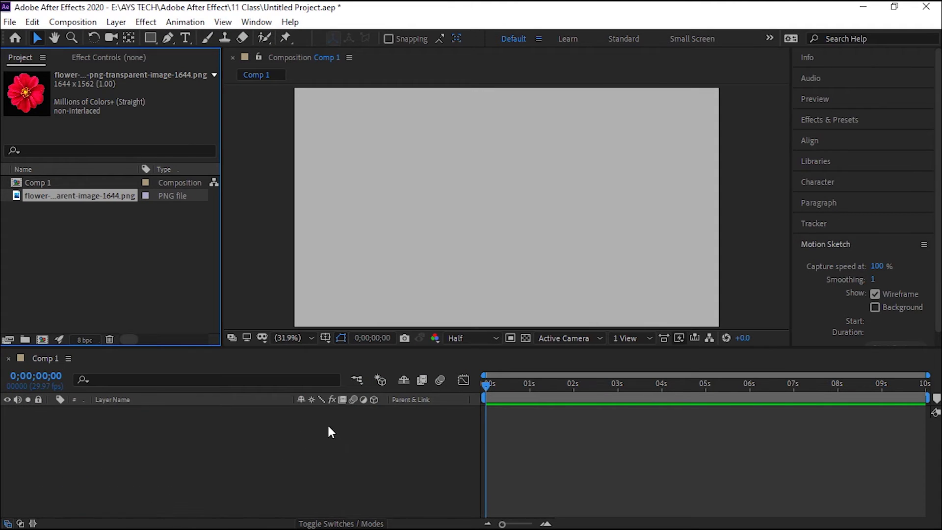
left_click_drag(122, 195, 194, 434)
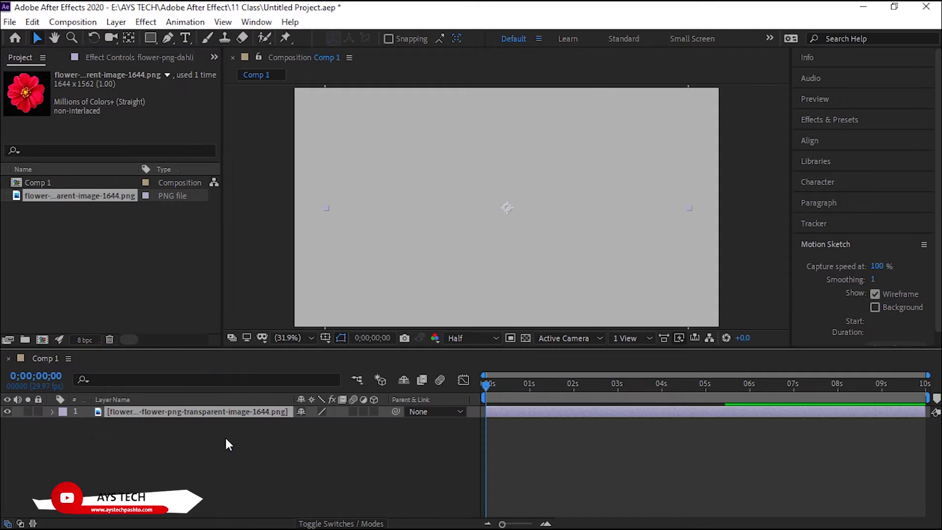
Shrink the flower layer to 17% scale
key("s")
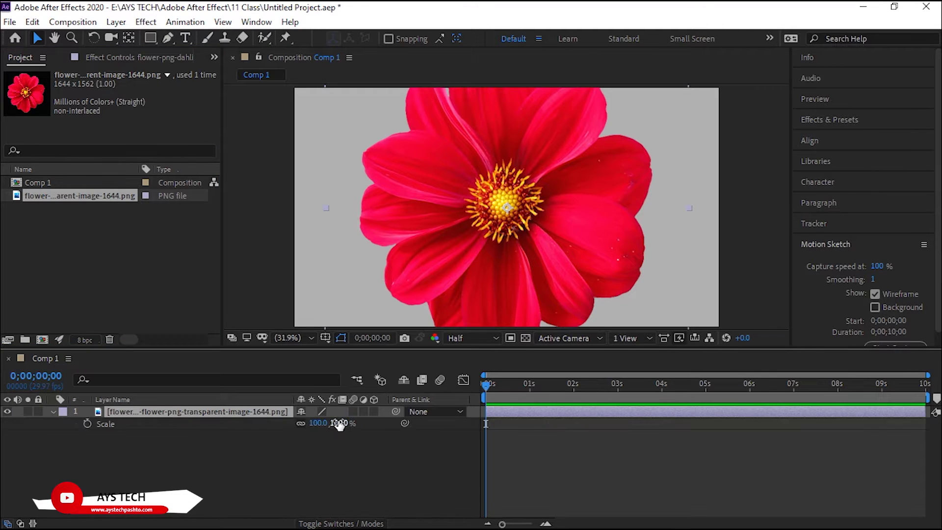
left_click_drag(325, 423, 294, 435)
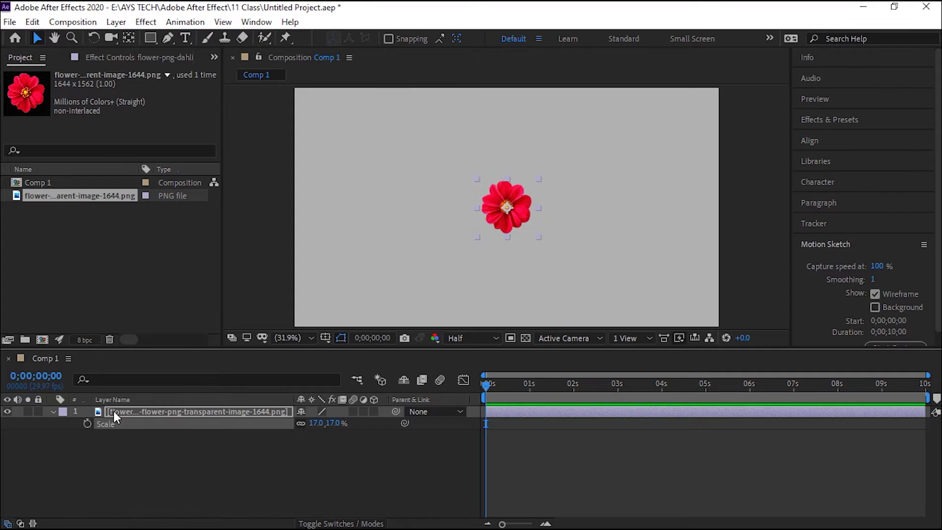
left_click(54, 411)
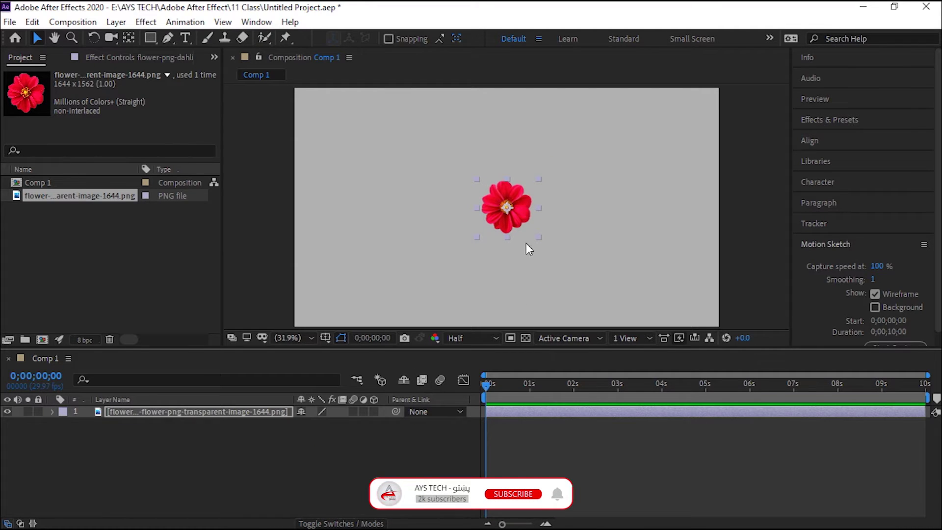
Move the flower to the top-left corner at Position 149.2, 151.8 and show its Position
left_click_drag(521, 220, 345, 133)
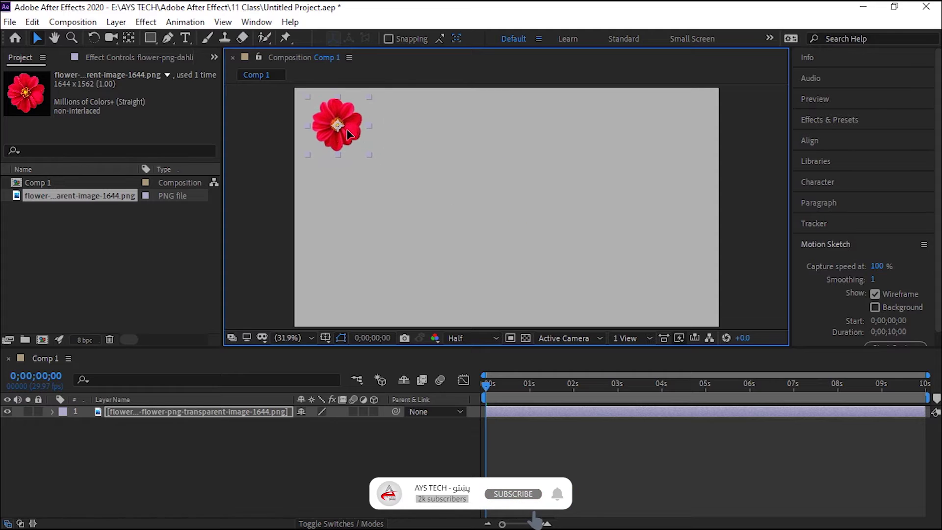
mouse_move(345, 133)
left_mouse_down()
mouse_move(589, 134)
mouse_move(687, 305)
mouse_move(416, 177)
left_mouse_up()
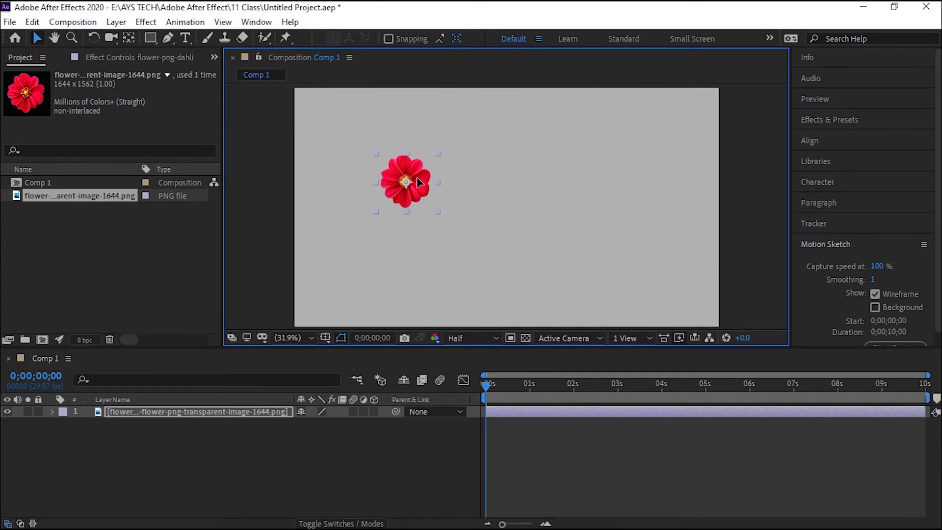
left_click_drag(416, 176, 413, 172)
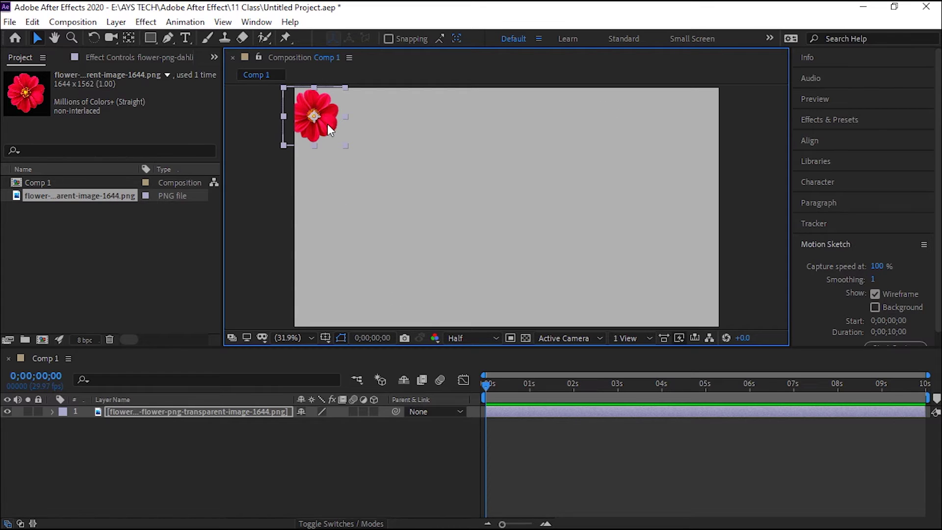
left_click_drag(327, 125, 342, 134)
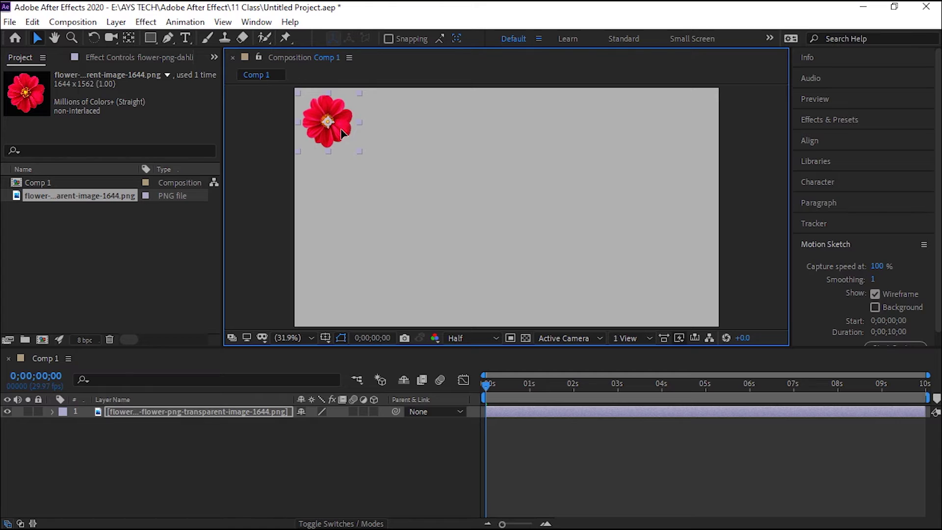
left_click(125, 413)
key("p")
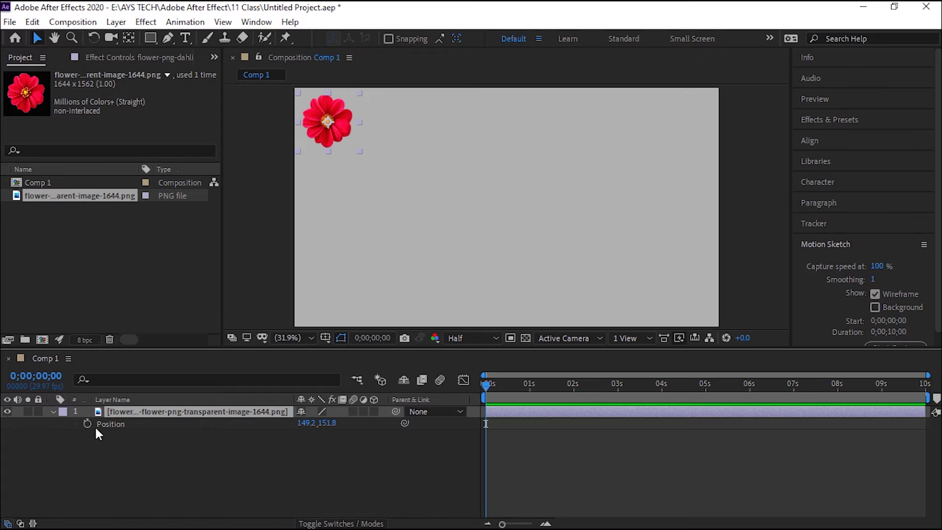
Keyframe Position at 0 s, then move the flower top-right, lower middle, left, centre and lower right at 1–5 s
left_click(87, 423)
left_click_drag(484, 383, 531, 383)
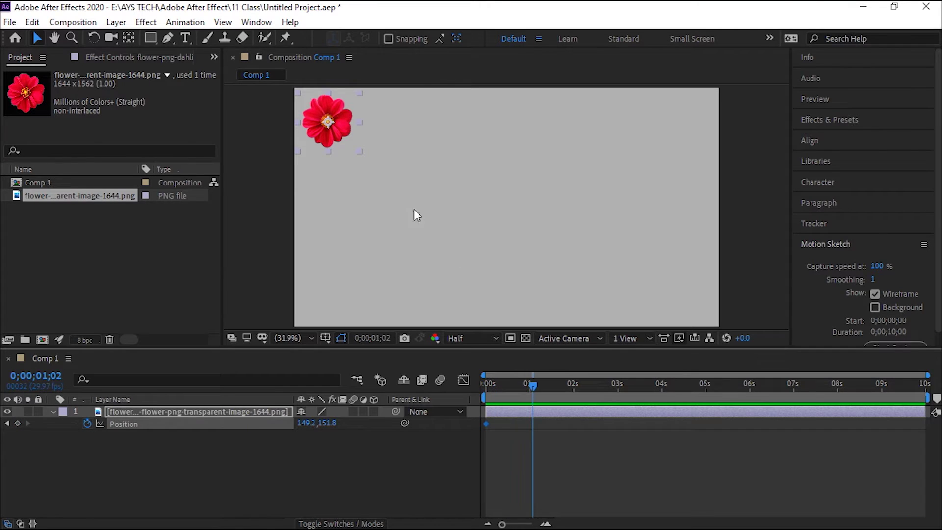
left_click_drag(342, 129, 679, 128)
left_click_drag(531, 387, 575, 385)
left_click_drag(682, 131, 567, 267)
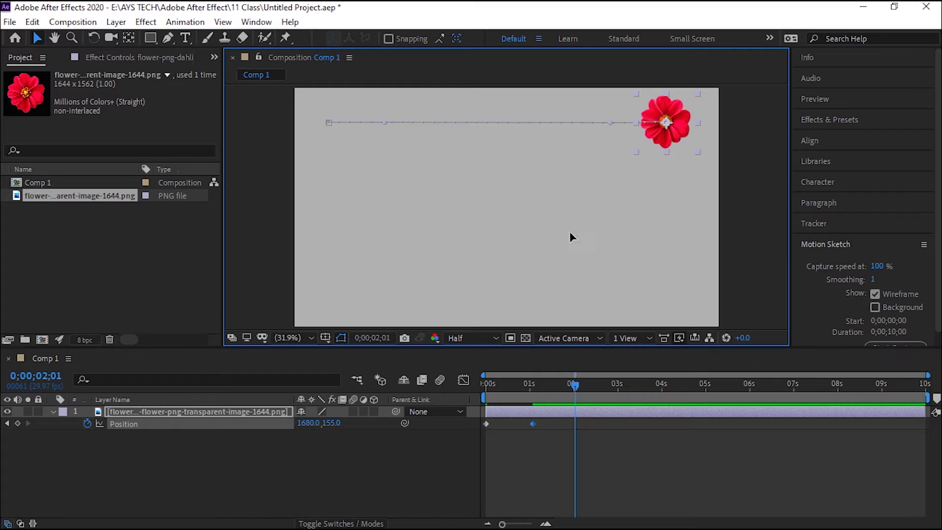
left_click_drag(607, 384, 615, 386)
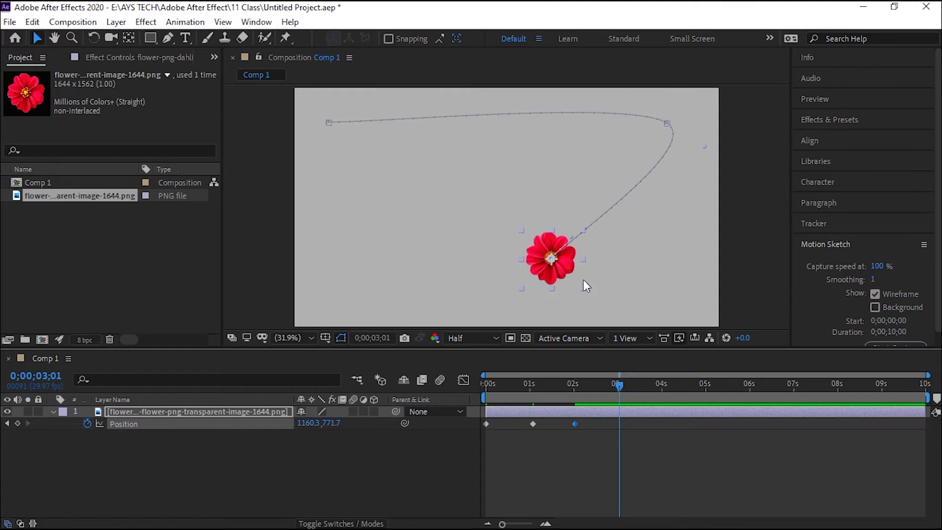
mouse_move(529, 256)
left_mouse_down()
mouse_move(363, 184)
mouse_move(345, 186)
left_mouse_up()
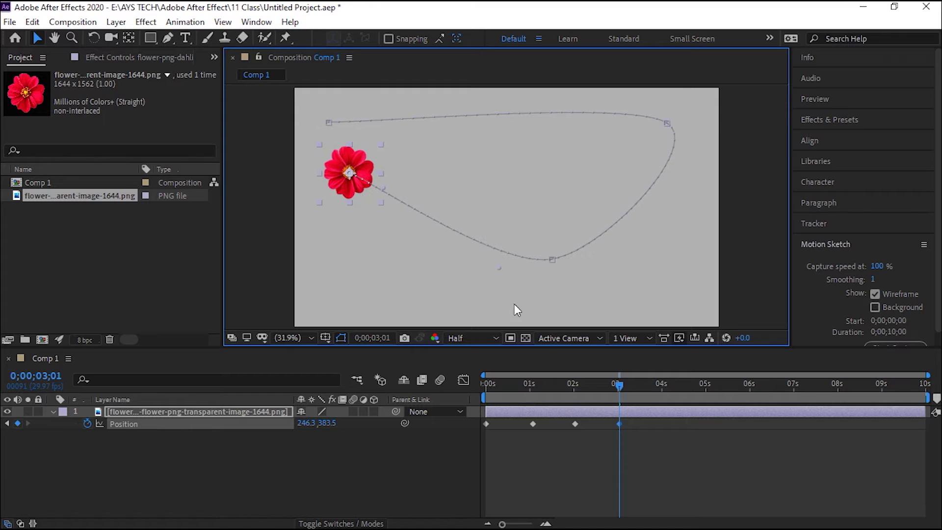
left_click_drag(620, 385, 662, 387)
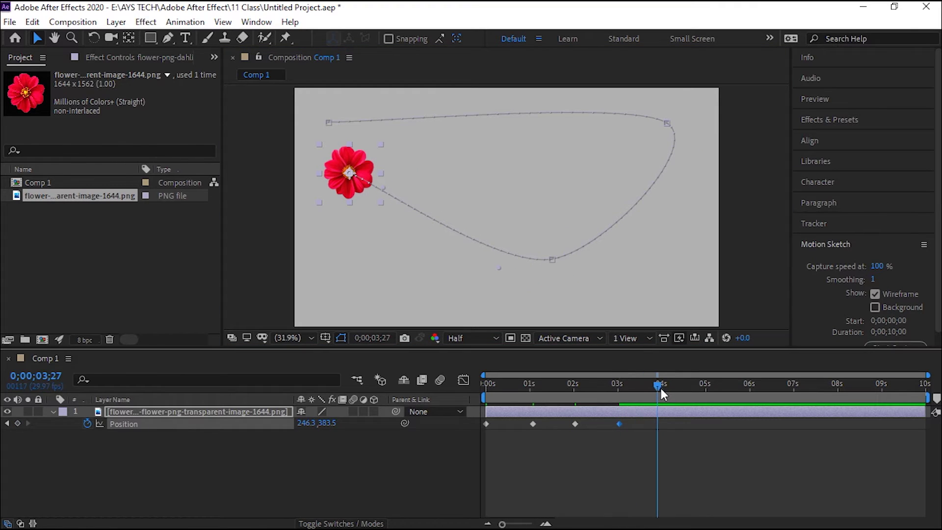
left_click_drag(350, 173, 569, 163)
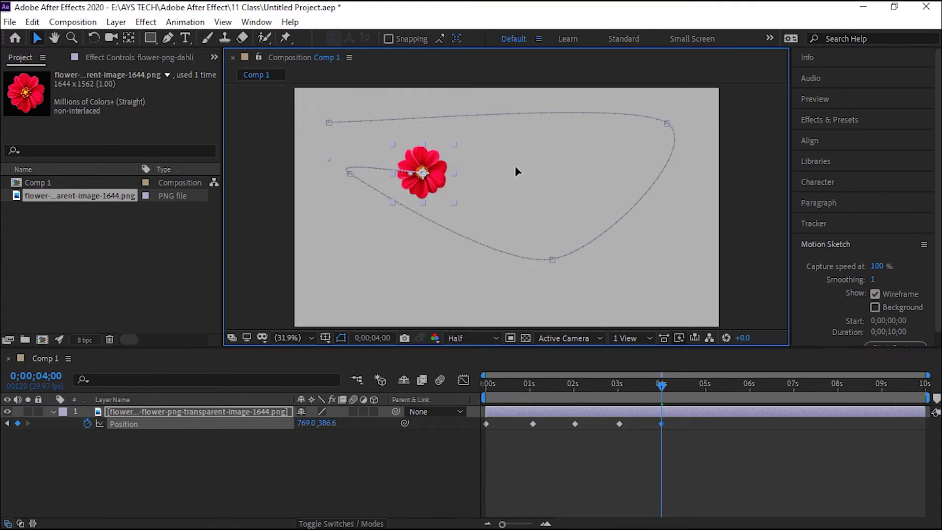
left_click_drag(662, 384, 709, 385)
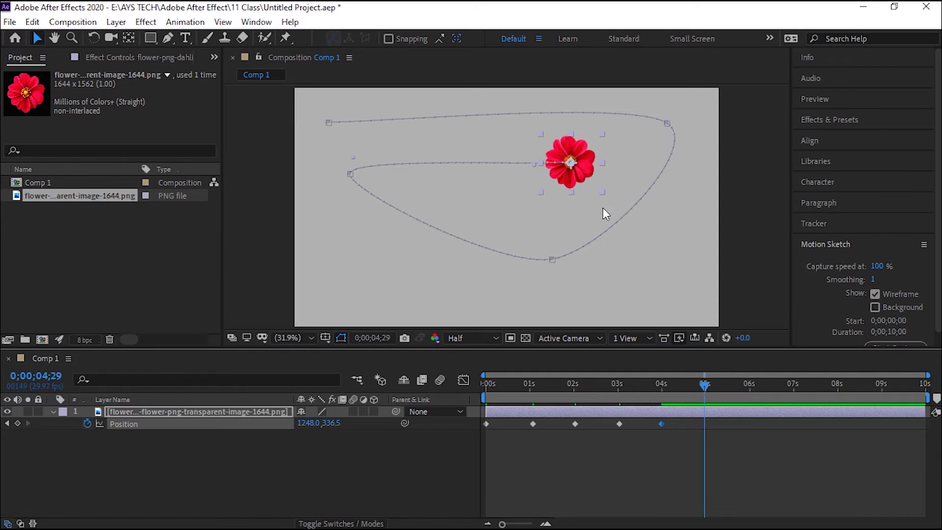
left_click_drag(589, 180, 696, 305)
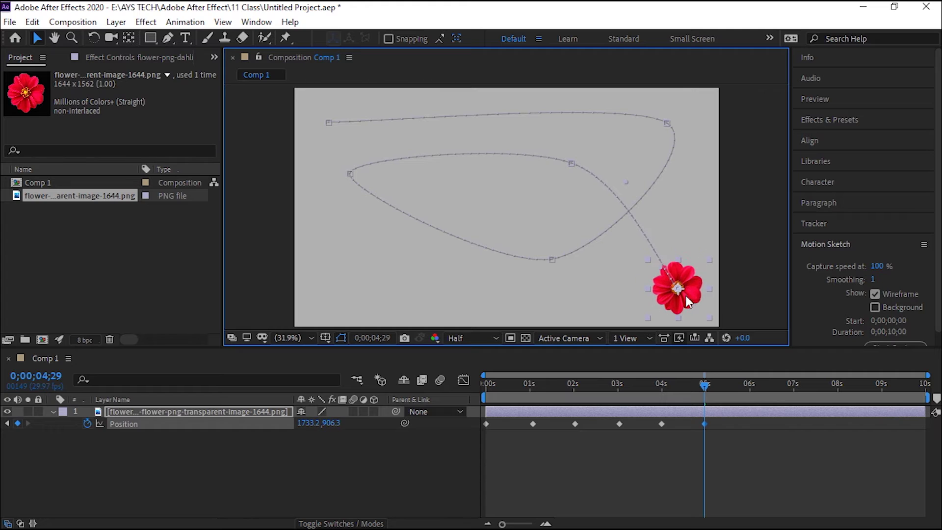
Preview the zigzag animation from the start and select the flower to show its path
key("Home")
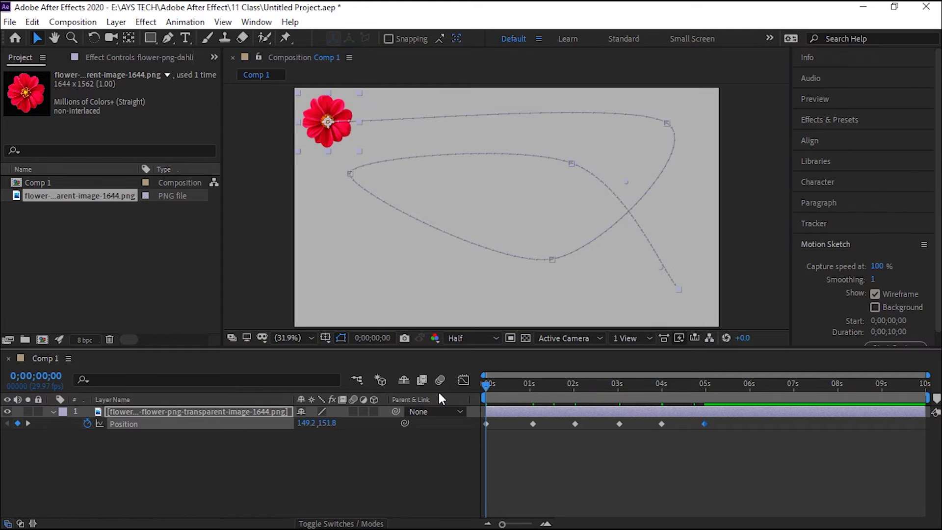
key("space")
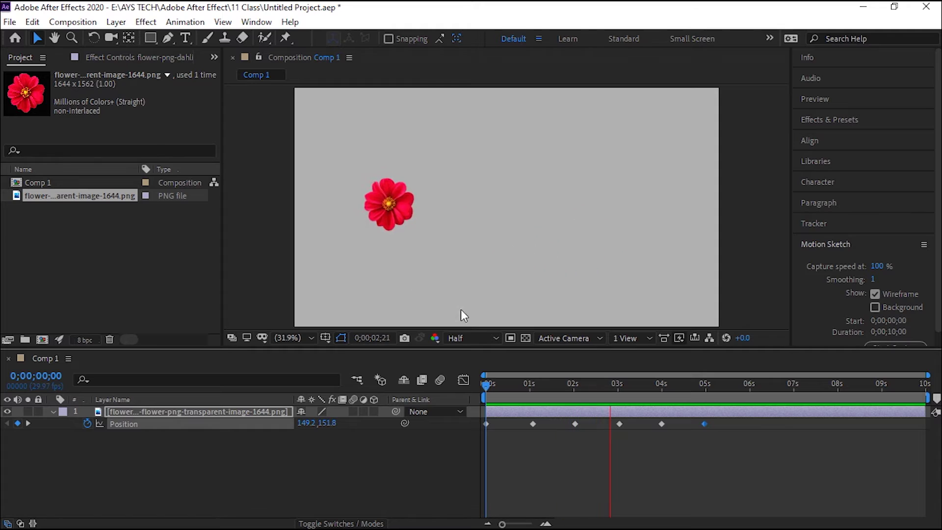
key("space")
left_click(541, 168)
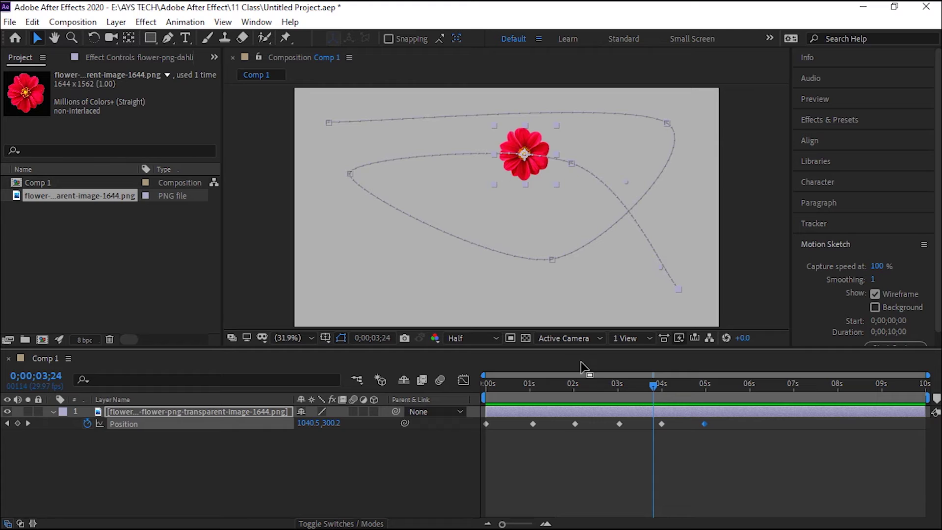
Convert all six Position keyframes to hold keyframes with Toggle Hold Keyframe
left_click_drag(615, 383, 444, 388)
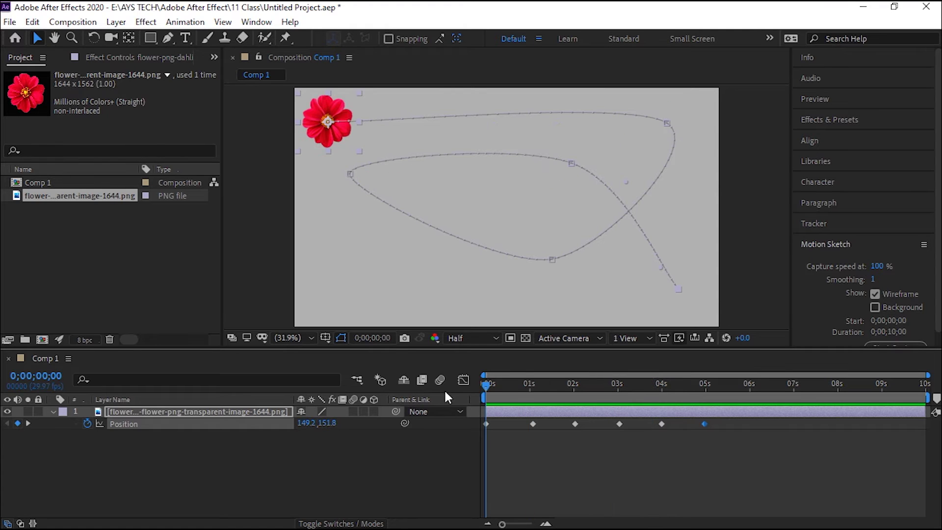
left_click_drag(742, 451, 481, 421)
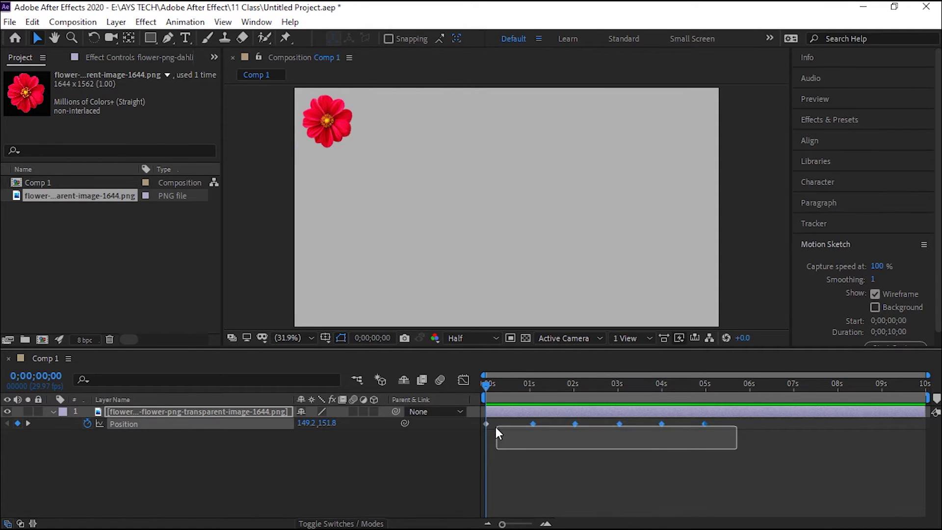
right_click(704, 423)
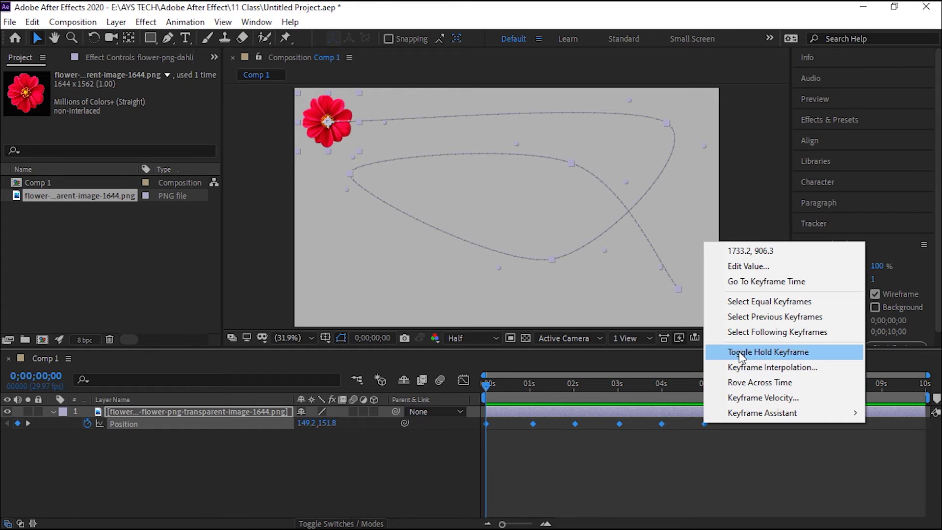
left_click(771, 357)
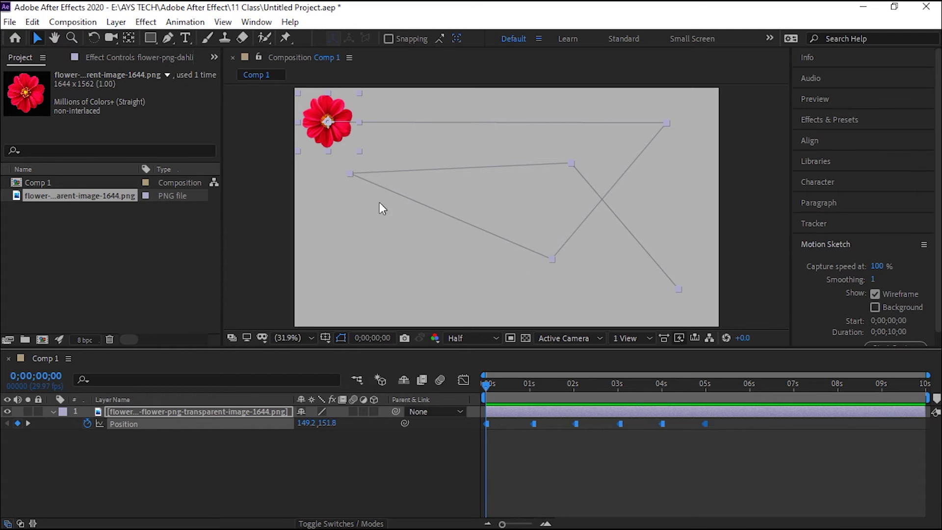
left_click(413, 274)
key("space")
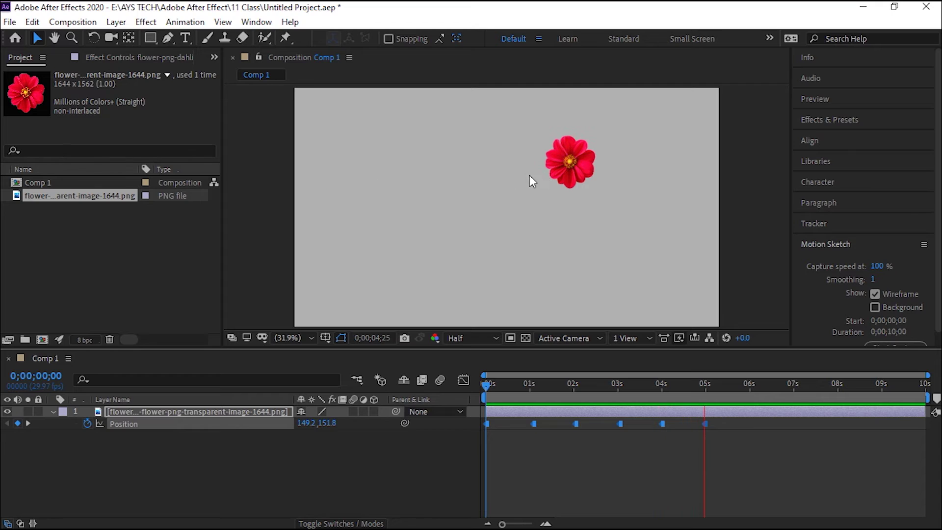
key("space")
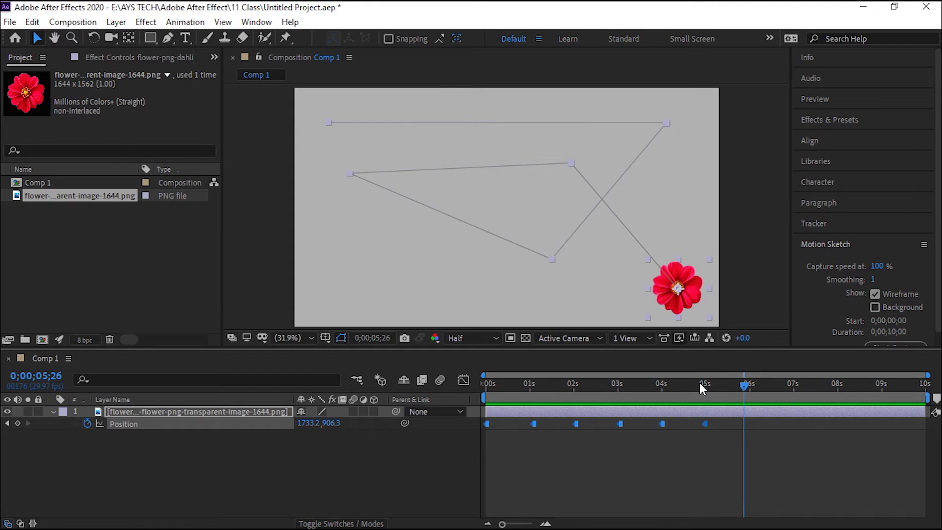
mouse_move(747, 388)
left_mouse_down()
mouse_move(596, 394)
mouse_move(487, 417)
left_mouse_up()
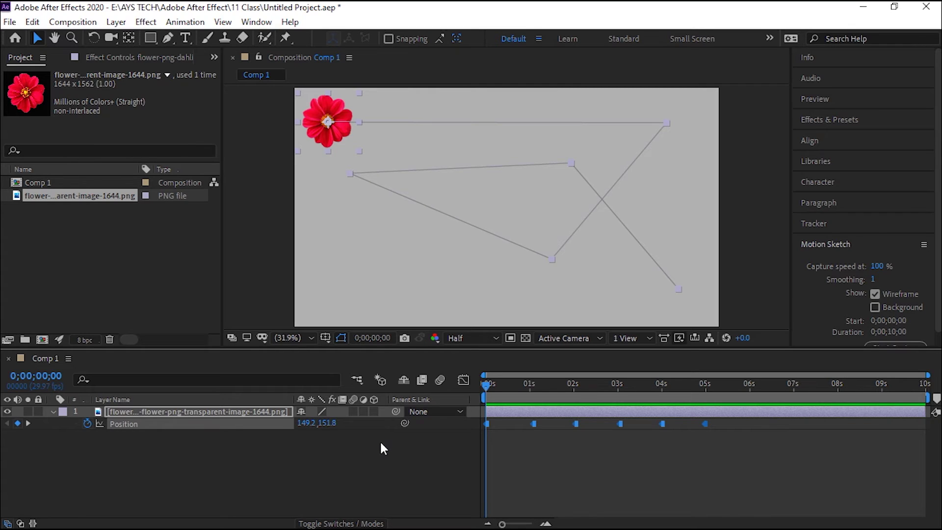
key("ctrl+z")
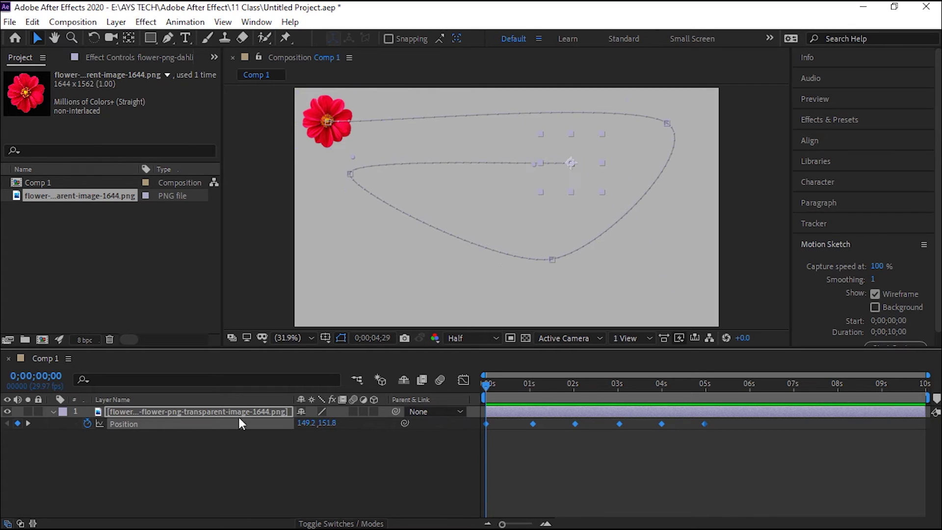
Undo the earlier position animation entirely with Ctrl+Z
key("ctrl+z")
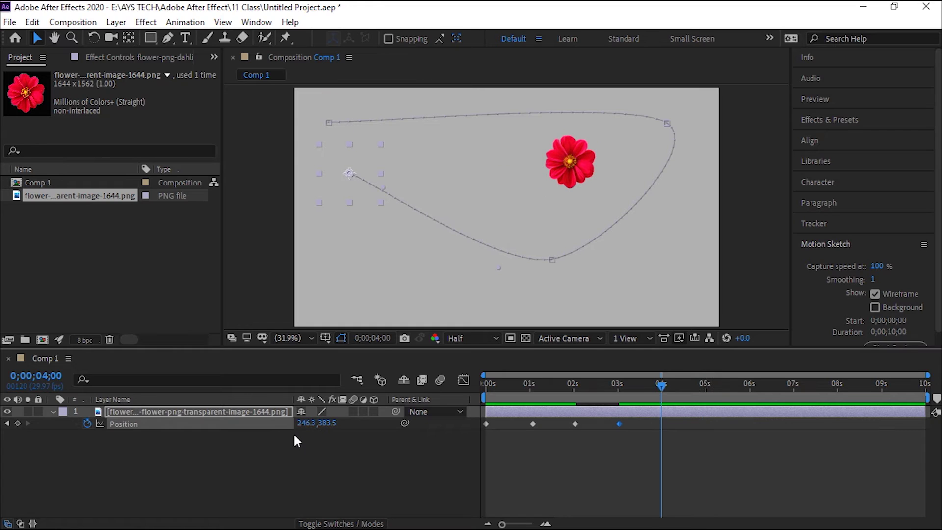
key("ctrl+z")
key("ctrl+z")
key("ctrl+z")
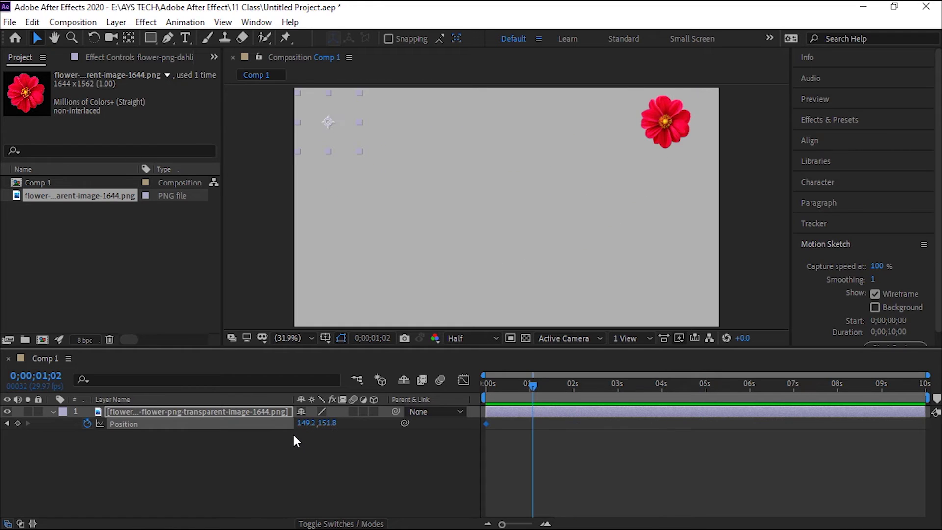
key("ctrl+z")
key("ctrl+z")
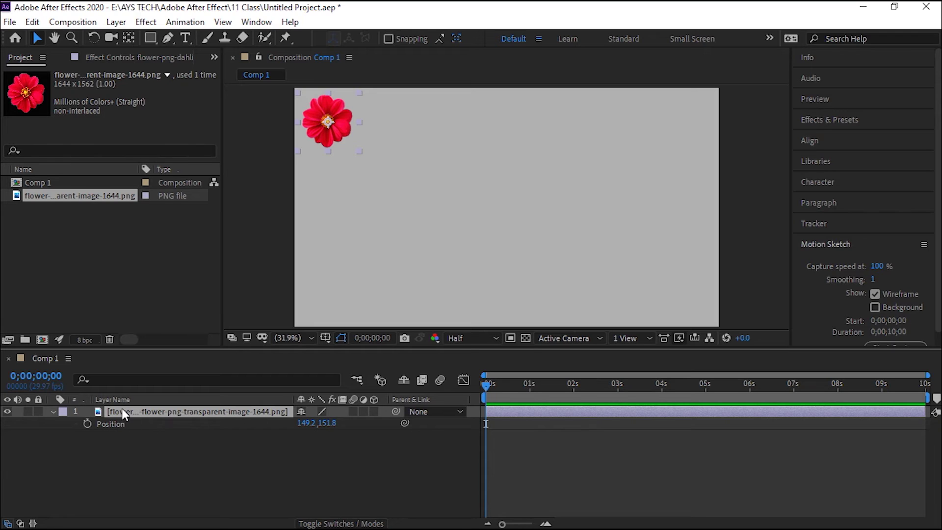
Reveal Scale and Rotation and set Position, Scale and Rotation keyframes at 0 s
key("shift+s")
key("shift+r")
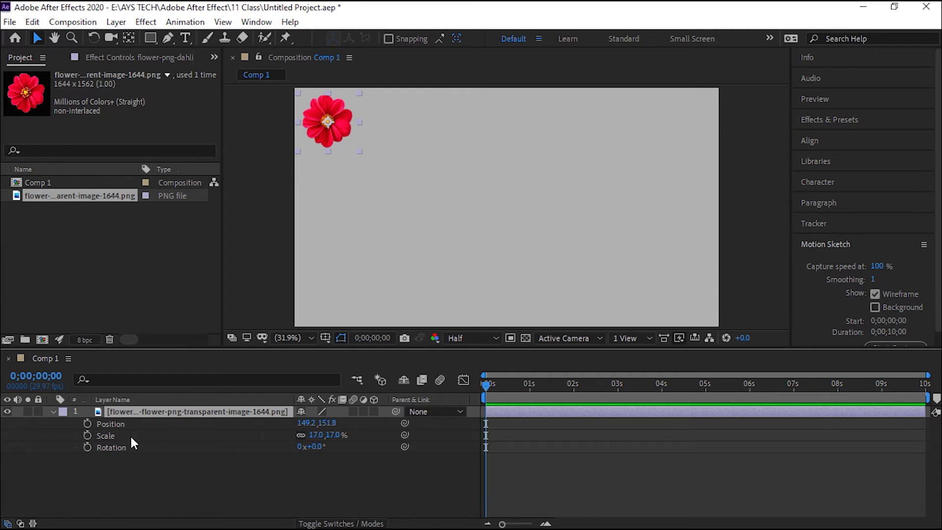
left_click(87, 423)
left_click(87, 436)
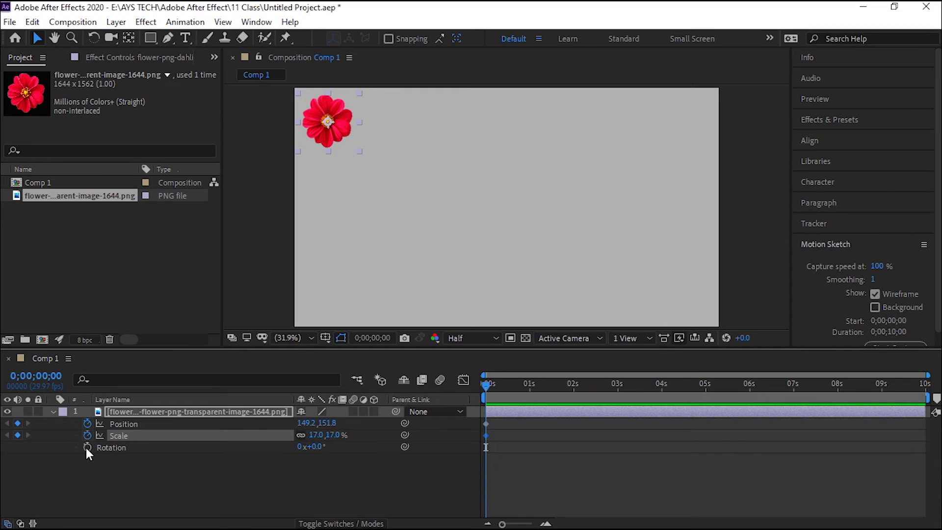
left_click(87, 447)
left_click_drag(486, 387, 528, 385)
At 1 s move the flower upper right at 24% and 53°, then key it lower left at 2 s
left_click_drag(341, 120, 627, 128)
left_click_drag(318, 436, 321, 426)
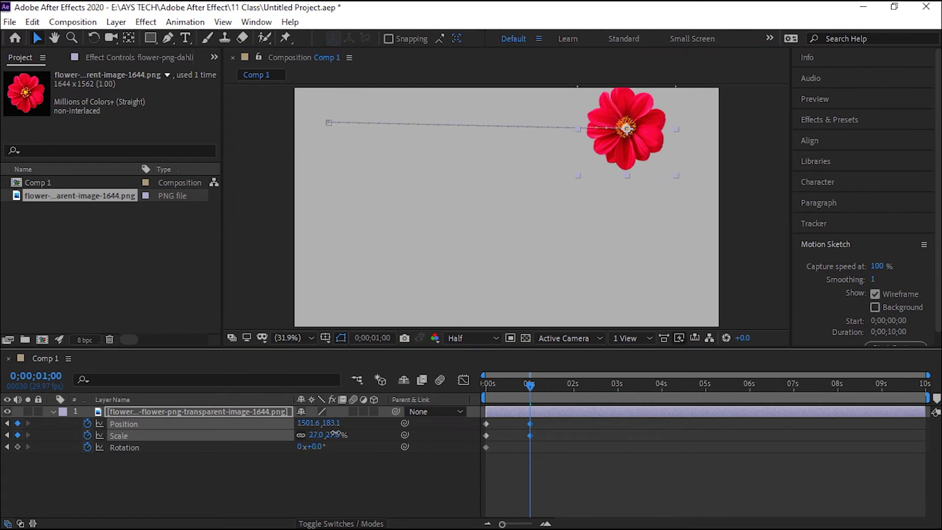
left_click_drag(321, 426, 311, 431)
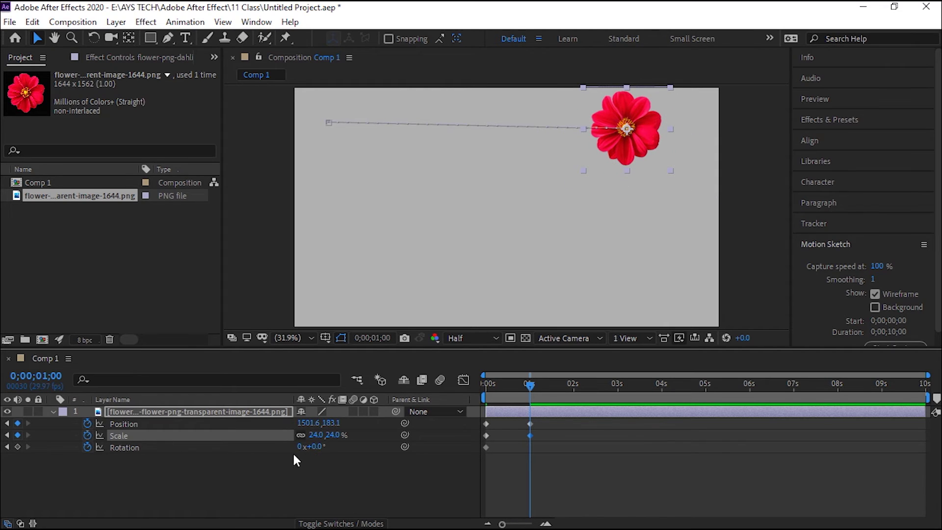
left_click_drag(315, 450, 355, 449)
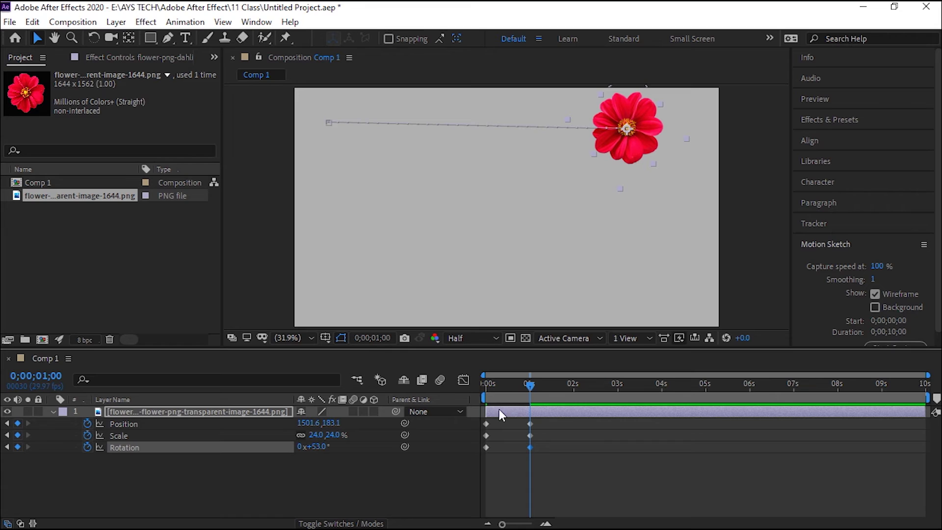
left_click_drag(530, 385, 574, 387)
left_click_drag(649, 147, 396, 238)
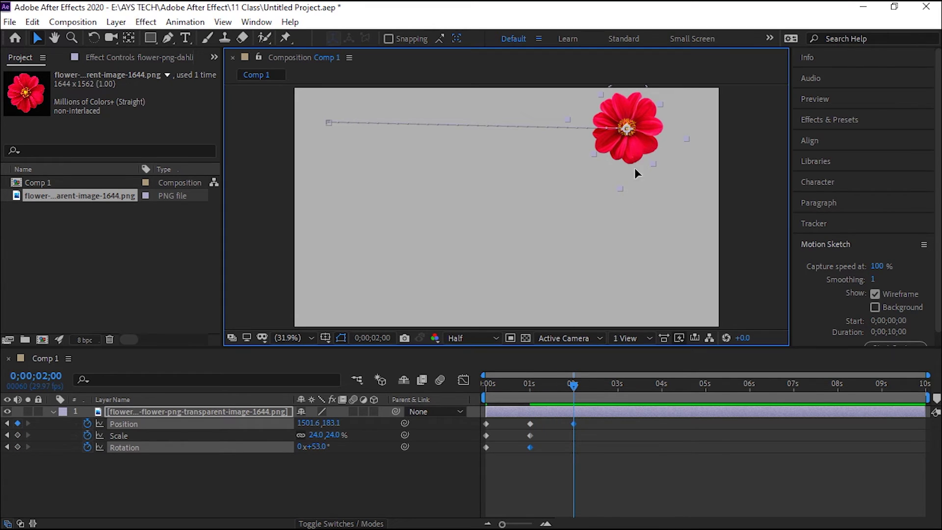
Shrink the flower to 9% and rotate it further at 2 s, then move it lower right at 61% at 3 s
left_click(341, 423)
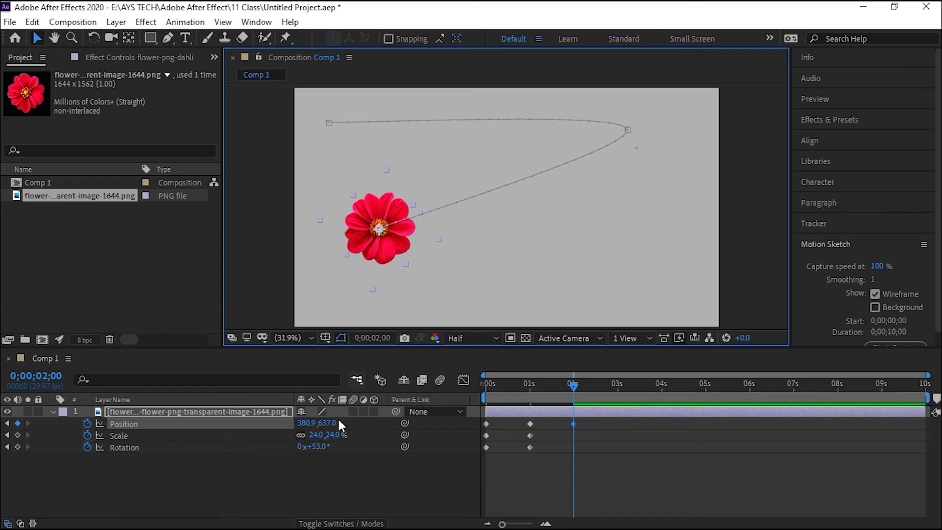
left_click_drag(337, 435, 327, 435)
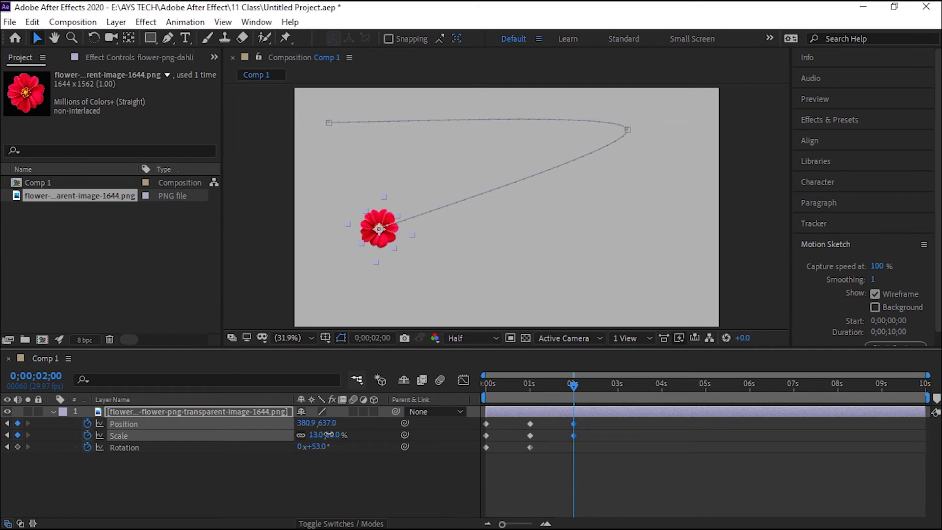
left_click_drag(317, 447, 363, 448)
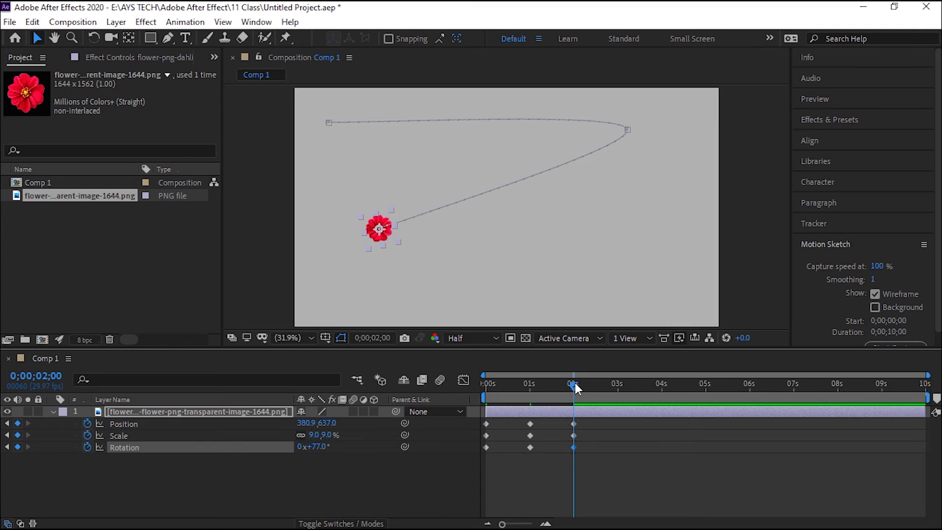
left_click_drag(572, 385, 618, 392)
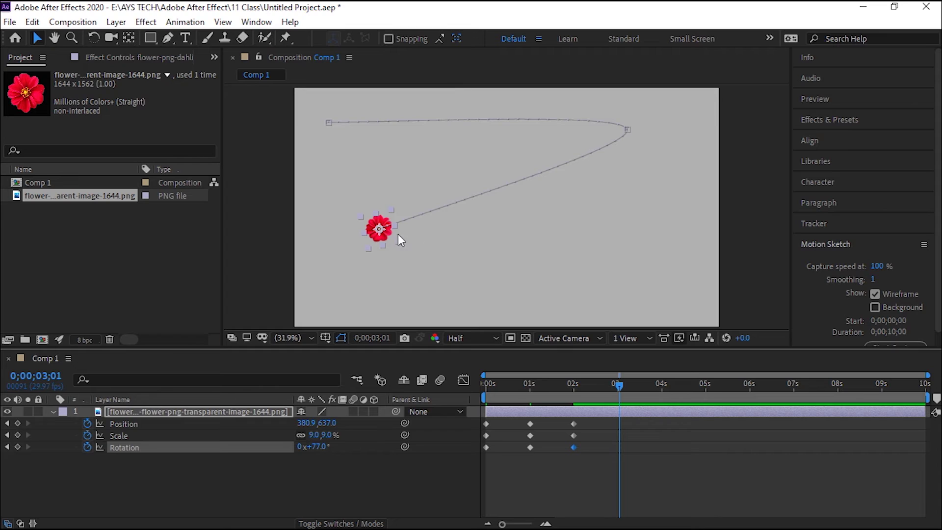
left_click_drag(387, 229, 643, 275)
mouse_move(317, 435)
left_mouse_down()
mouse_move(370, 435)
mouse_move(361, 447)
left_mouse_up()
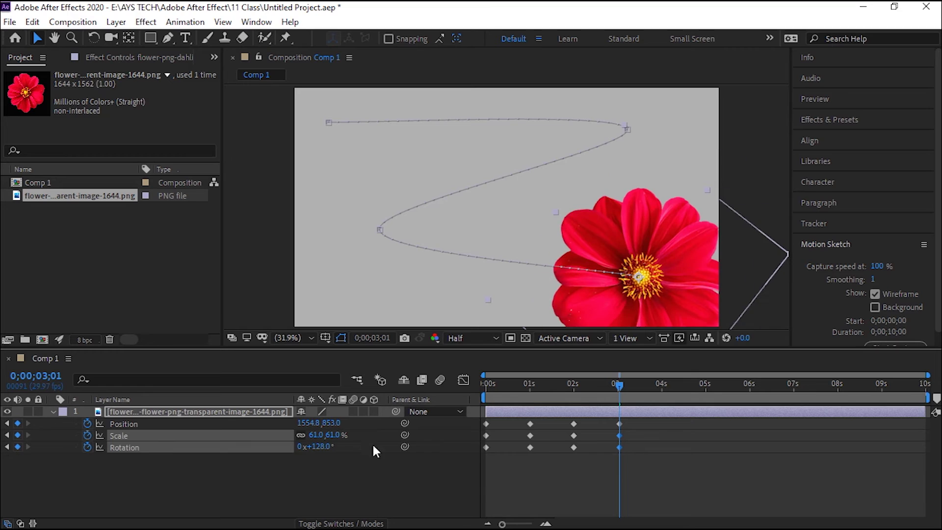
At 4 s place the flower upper left at 24% scale and 160° rotation
left_click_drag(620, 385, 664, 388)
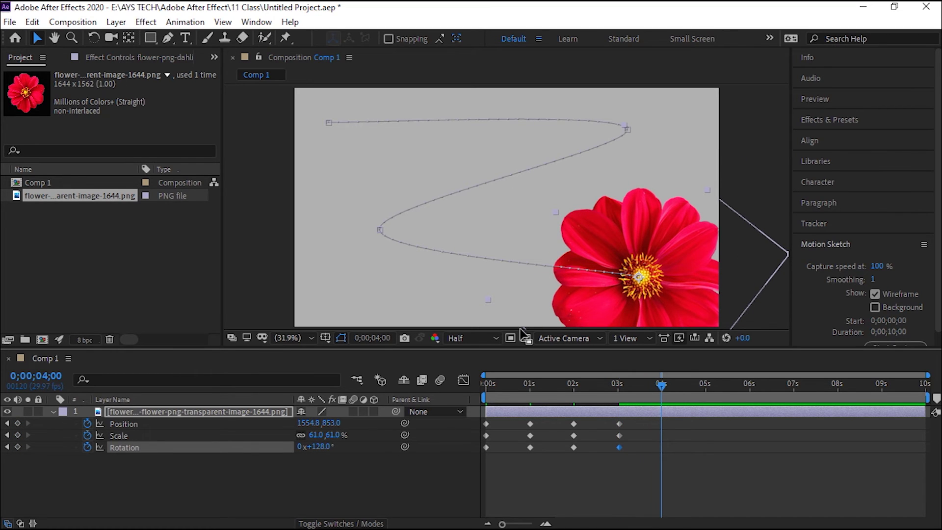
mouse_move(651, 255)
left_mouse_down()
mouse_move(409, 140)
mouse_move(393, 88)
left_mouse_up()
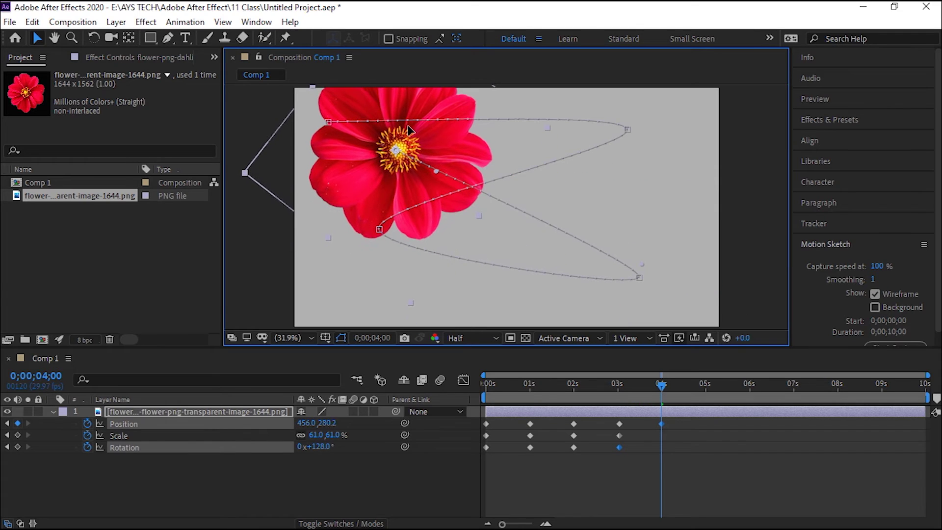
left_click_drag(332, 436, 375, 474)
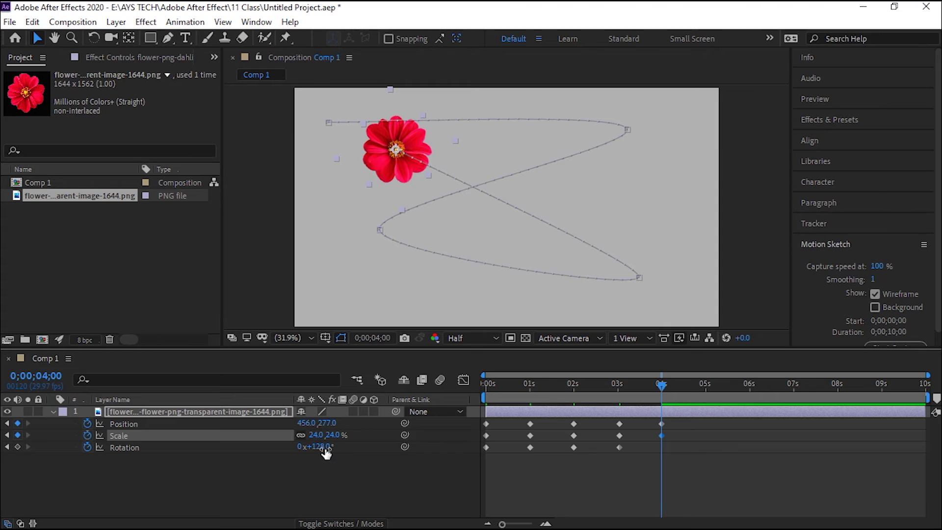
left_click_drag(326, 452, 344, 451)
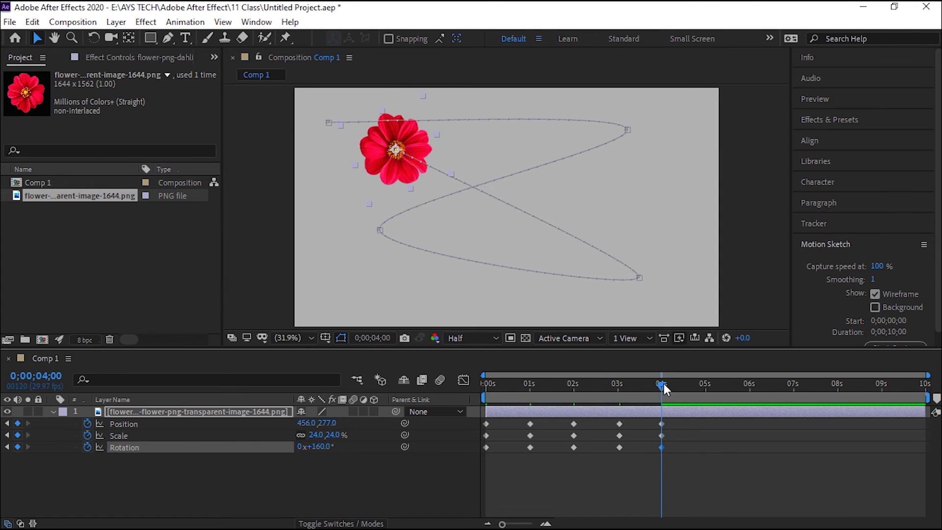
left_click_drag(662, 385, 448, 399)
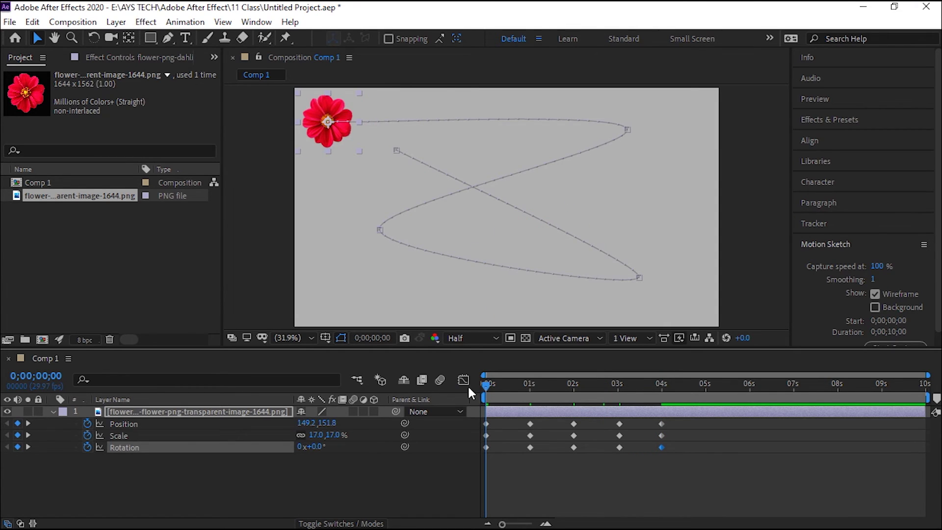
Preview the flower's animation, rewind to frame 0 and select all its keyframes
key("space")
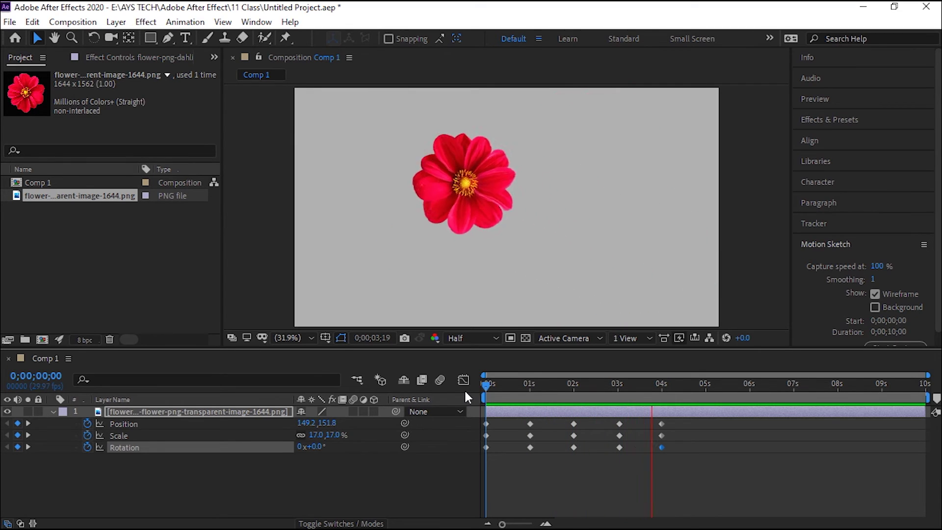
key("space")
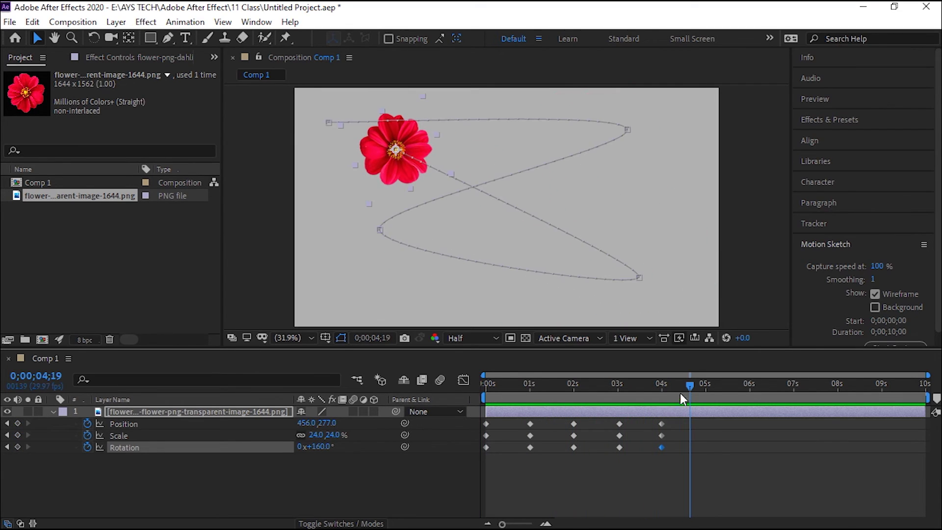
left_click_drag(687, 384, 485, 396)
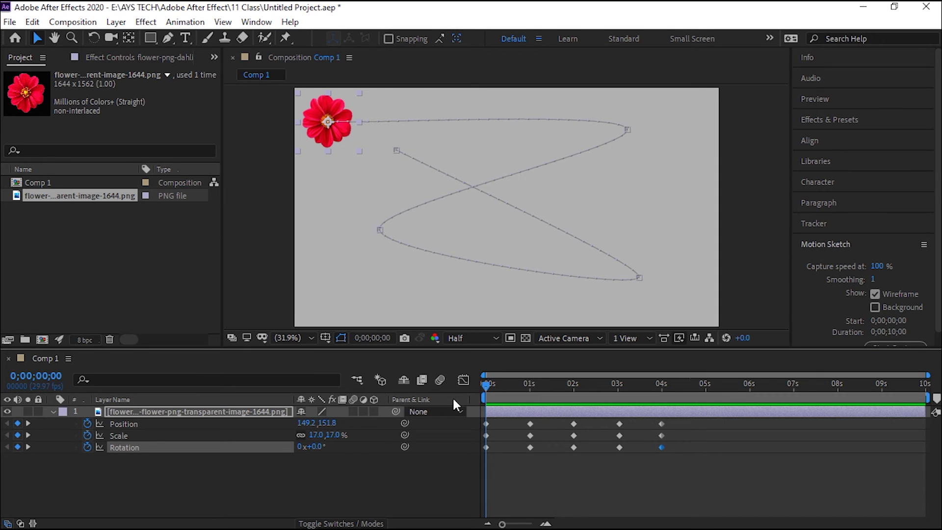
left_click_drag(673, 475, 475, 415)
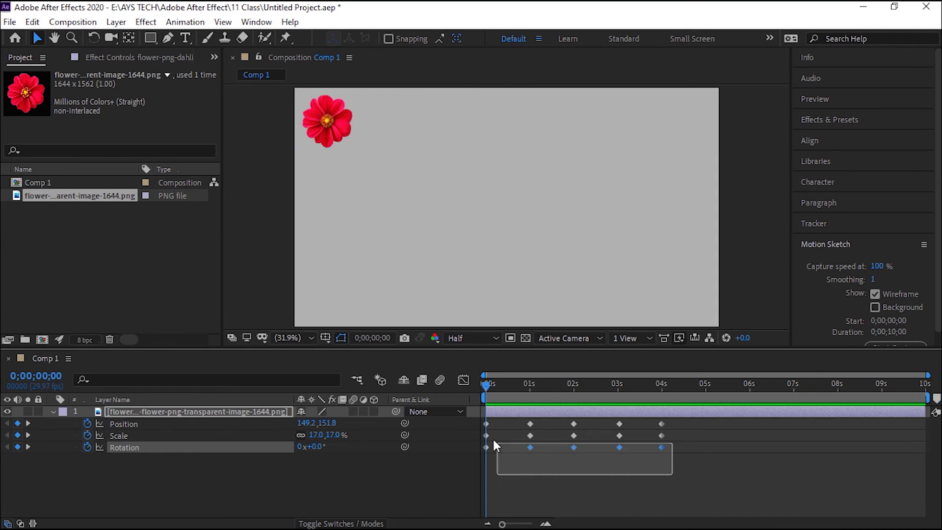
Make all Position, Scale and Rotation keyframes hold keyframes using Ctrl+Alt+H
right_click(661, 447)
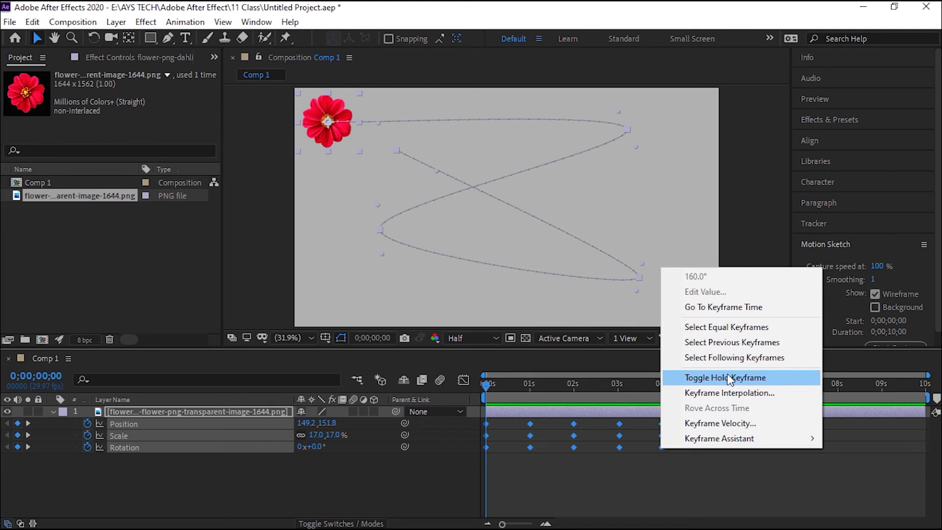
left_click(574, 474)
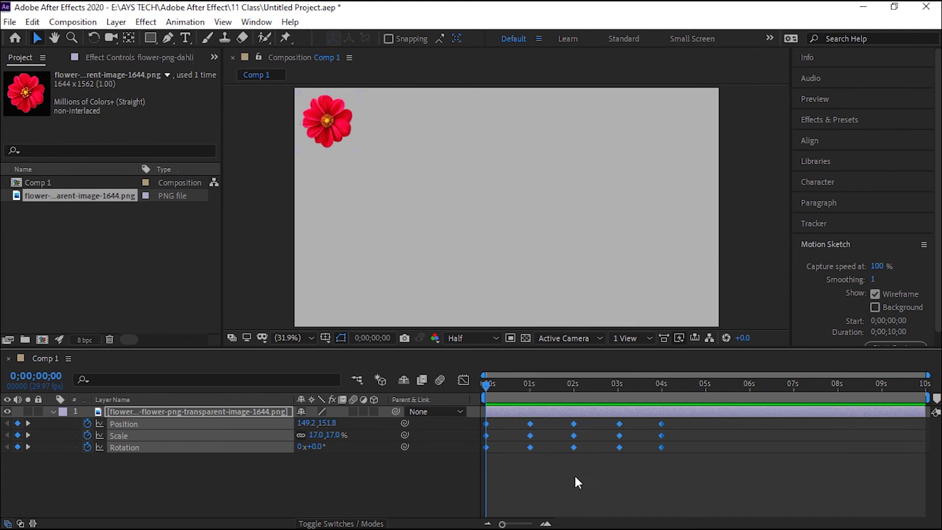
left_click_drag(689, 468, 476, 420)
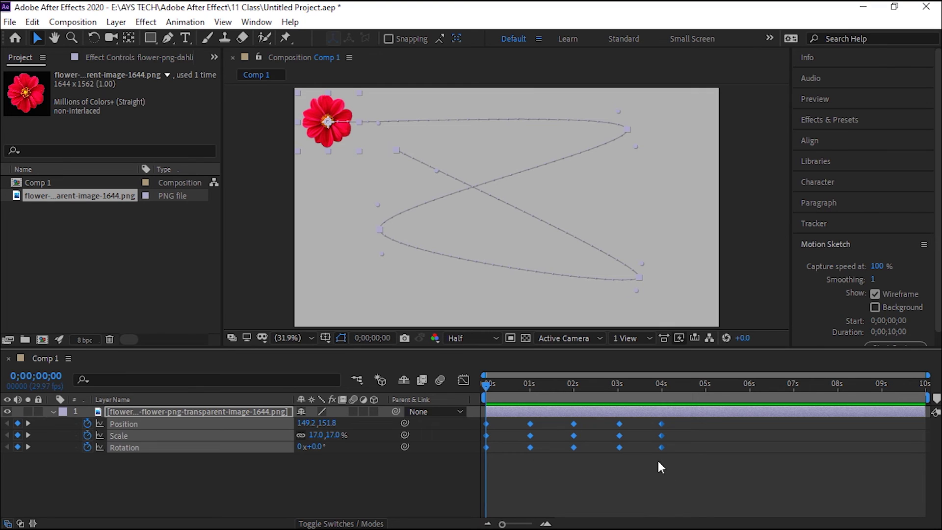
key("ctrl+alt+h")
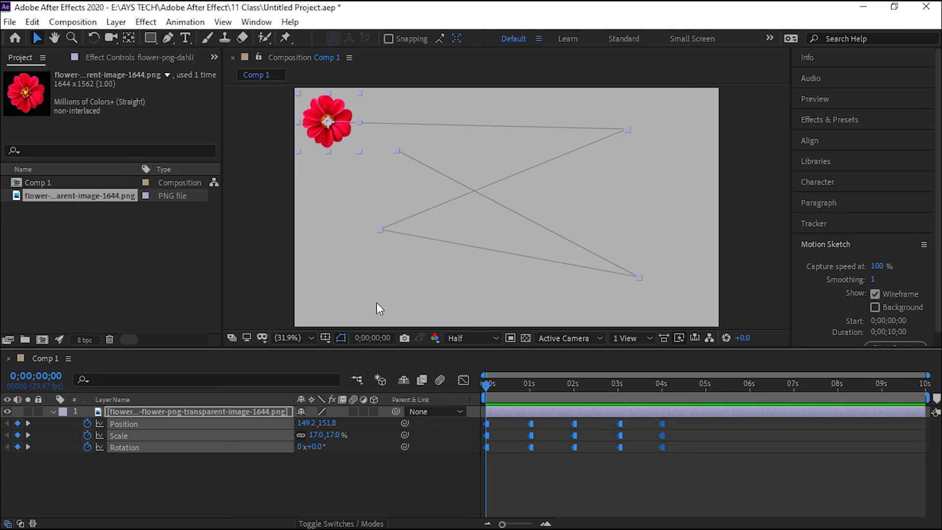
left_click(543, 453)
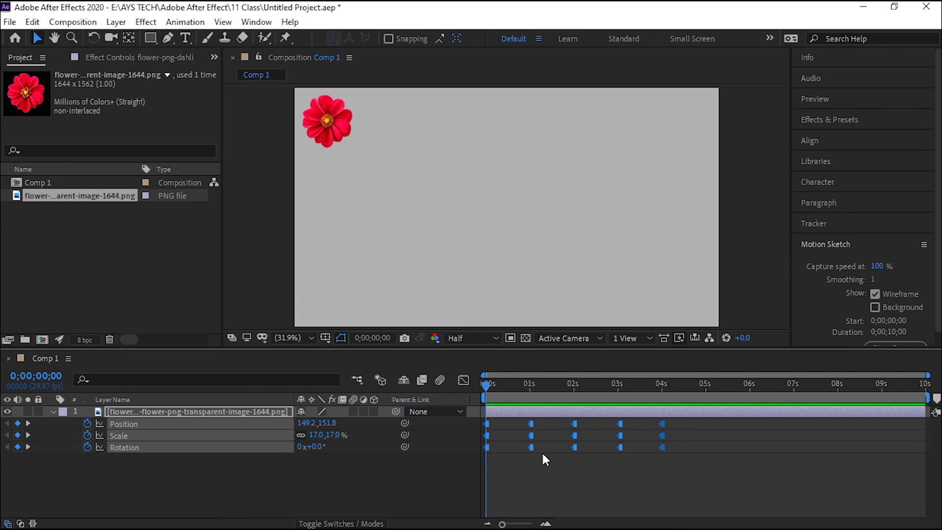
Preview the held animation twice, rewinding between runs, then scrub to about 4 seconds
key("space")
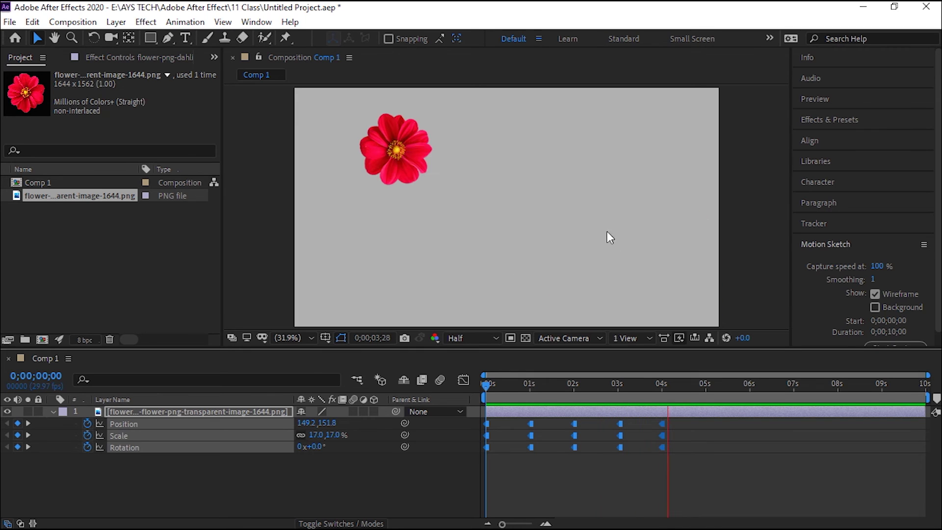
left_click(659, 416)
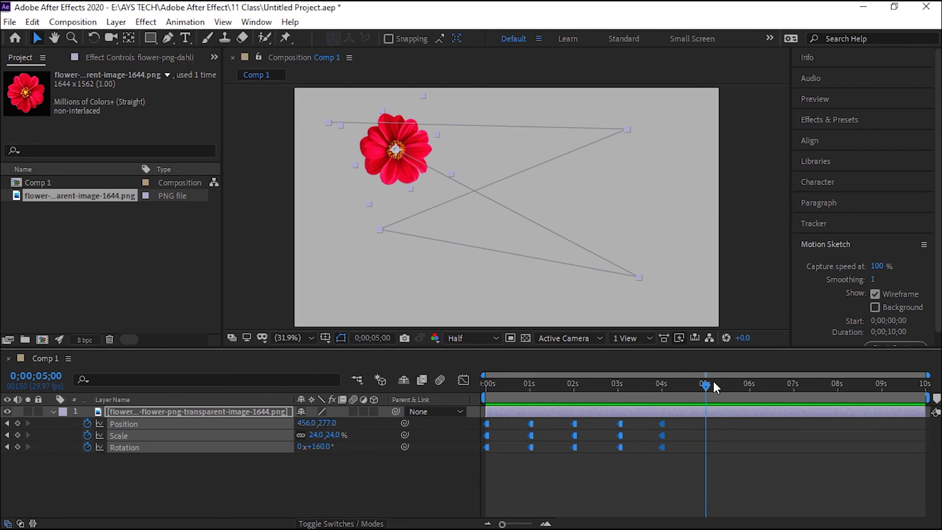
mouse_move(705, 390)
left_mouse_down()
mouse_move(466, 402)
mouse_move(515, 400)
mouse_move(483, 399)
left_mouse_up()
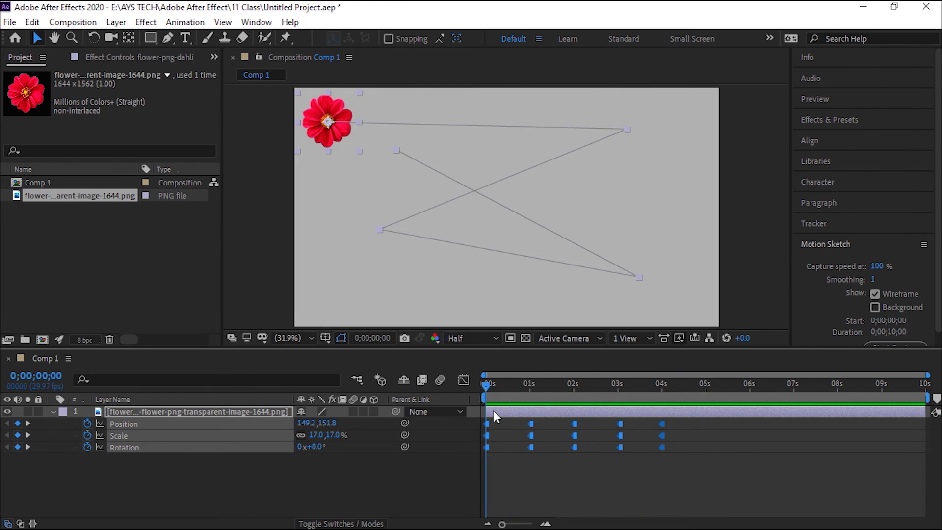
key("space")
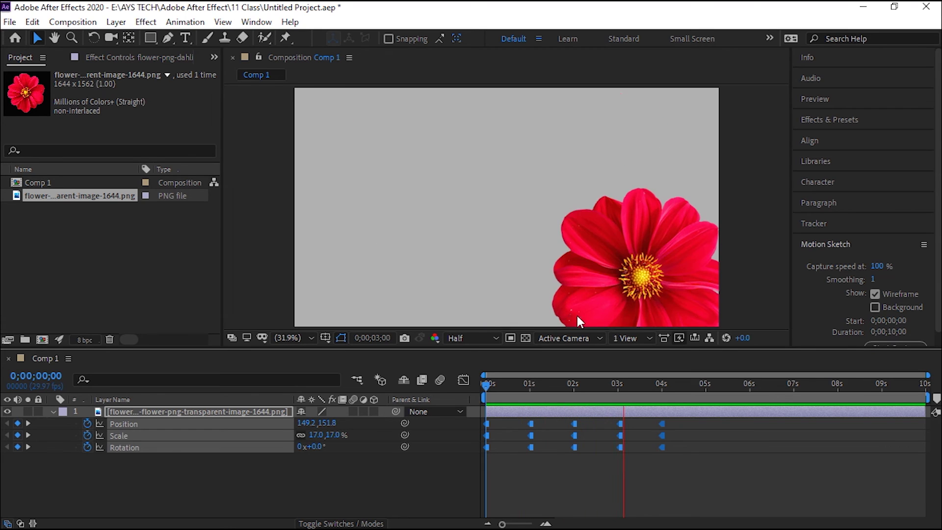
left_click(577, 320)
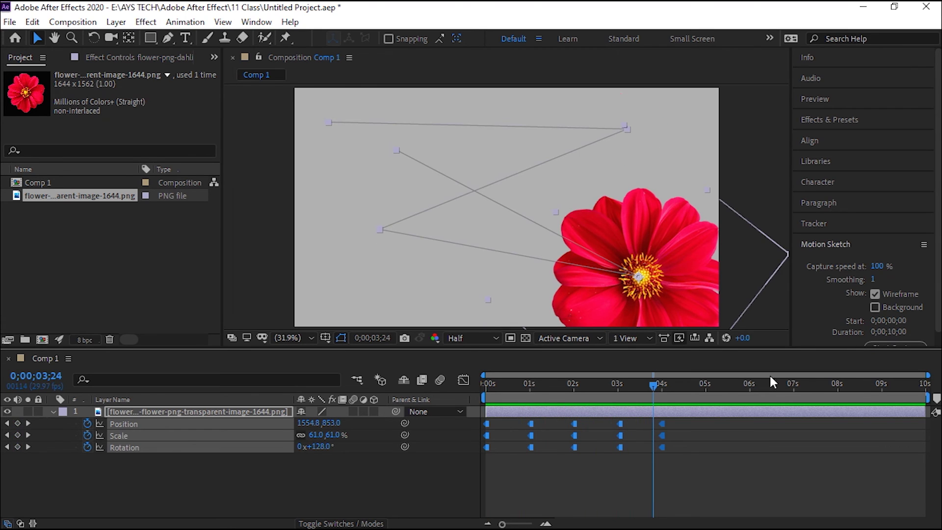
left_click_drag(652, 388, 464, 398)
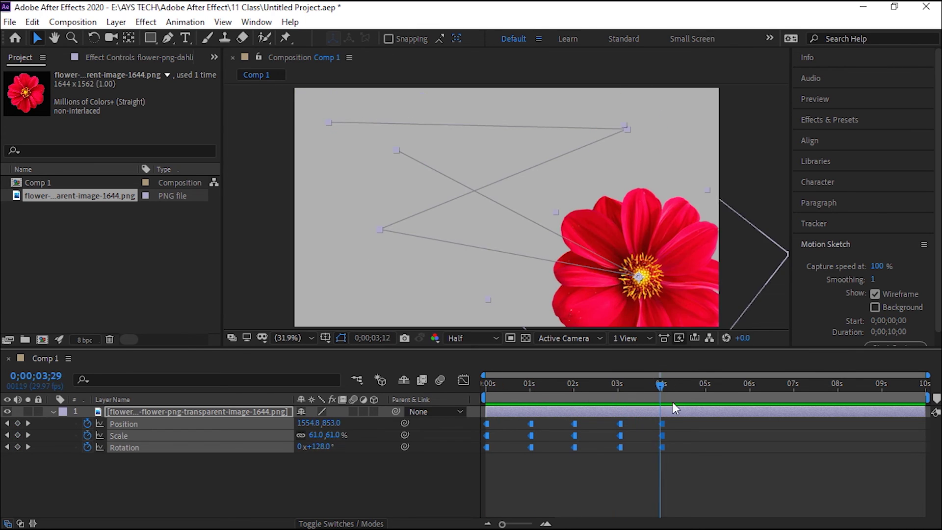
left_click_drag(464, 398, 675, 404)
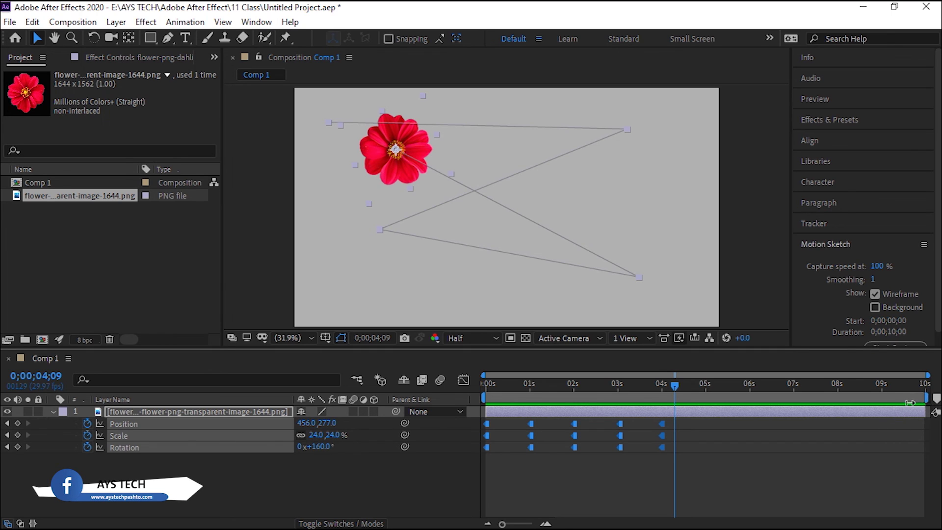
End the work area near 4 seconds with N, then restore the full 10-second range
left_click_drag(910, 402, 675, 402)
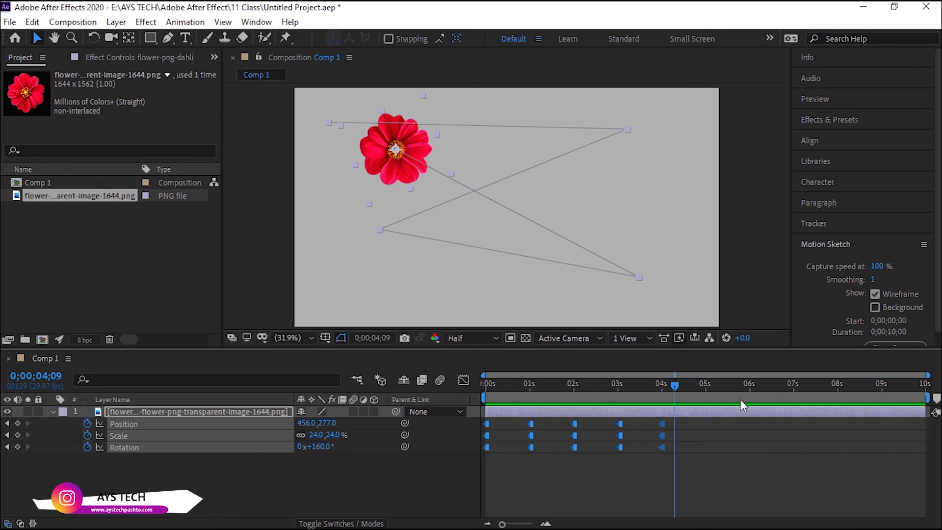
key("n")
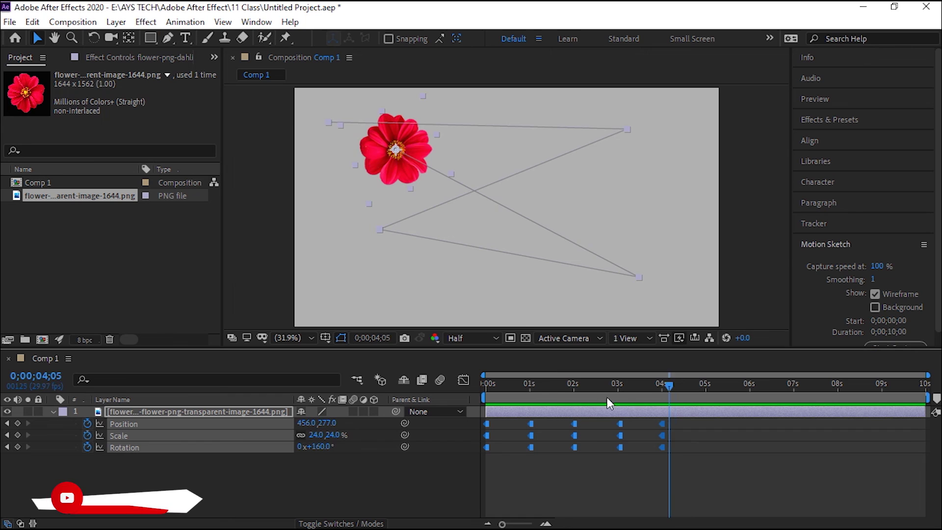
double_click(540, 397)
Start the work area at 00;21 with B, reset it to zero, then collapse the layer properties at 4;08
left_click(517, 393)
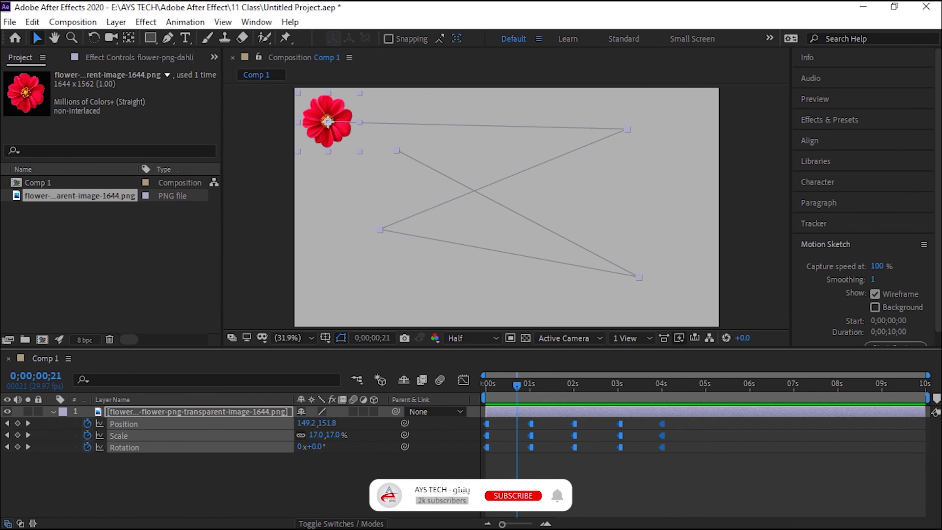
key("b")
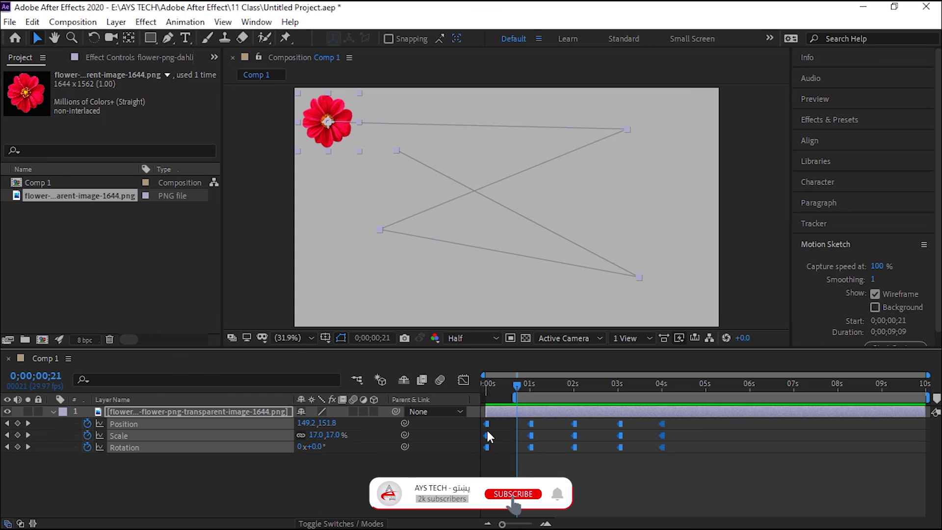
double_click(514, 396)
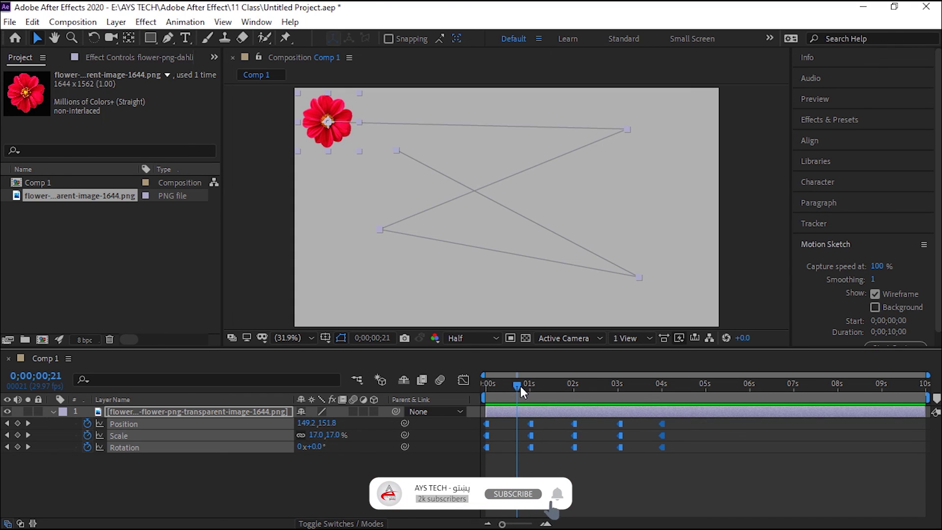
left_click_drag(519, 387, 677, 401)
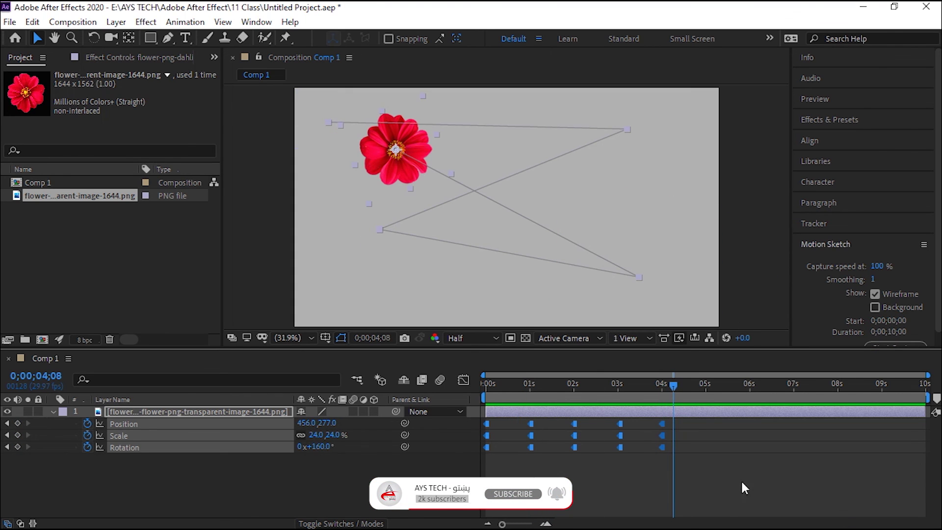
key("u")
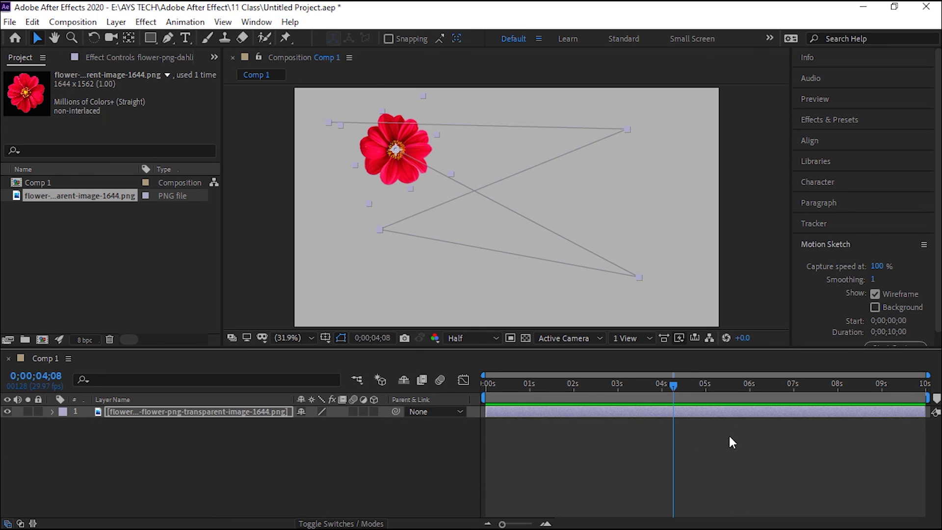
key("Page_Down")
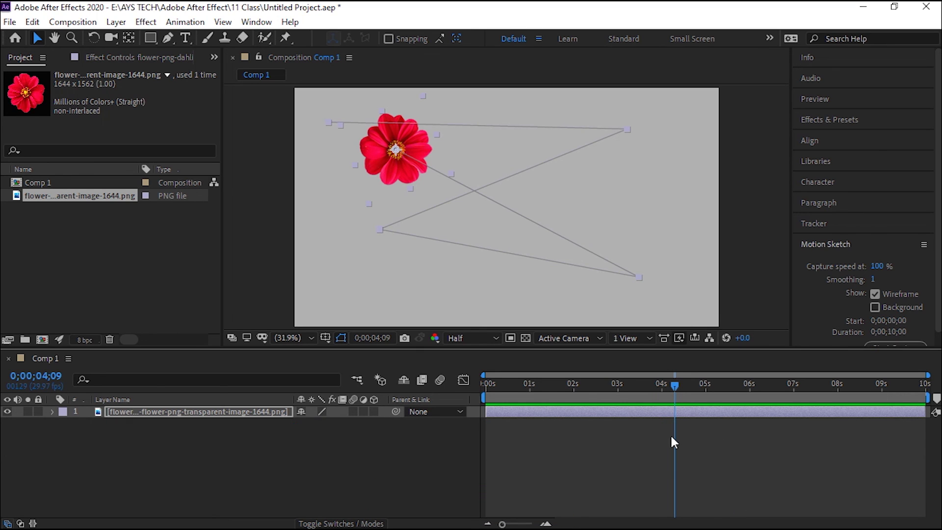